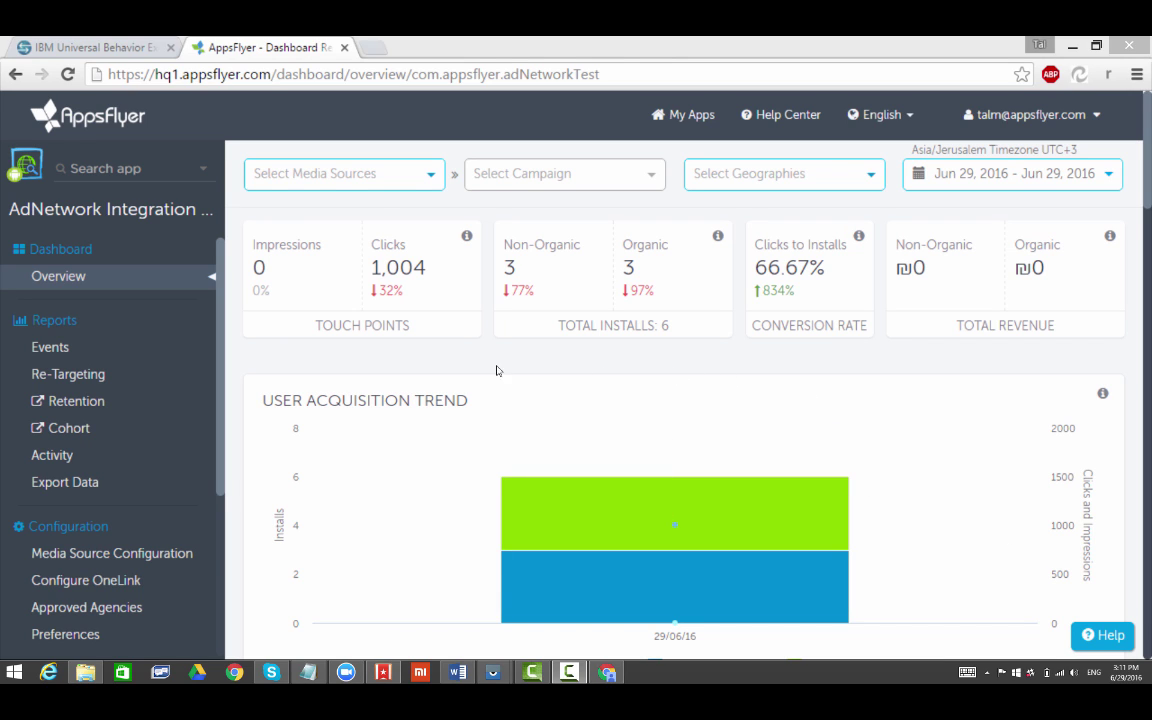
# Switch to IBM Universal Behavior Exchange and register a new AppsFlyer NativeTrack endpoint with Standard deployment
pyautogui.click(113, 46)
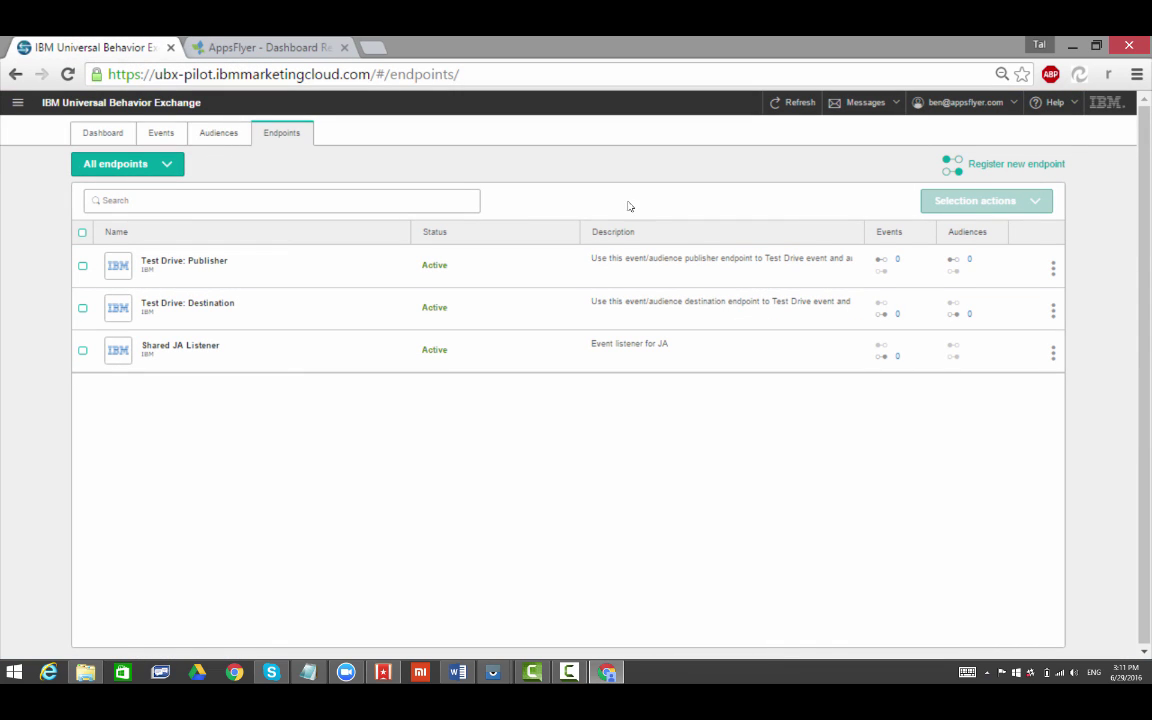
pyautogui.click(968, 168)
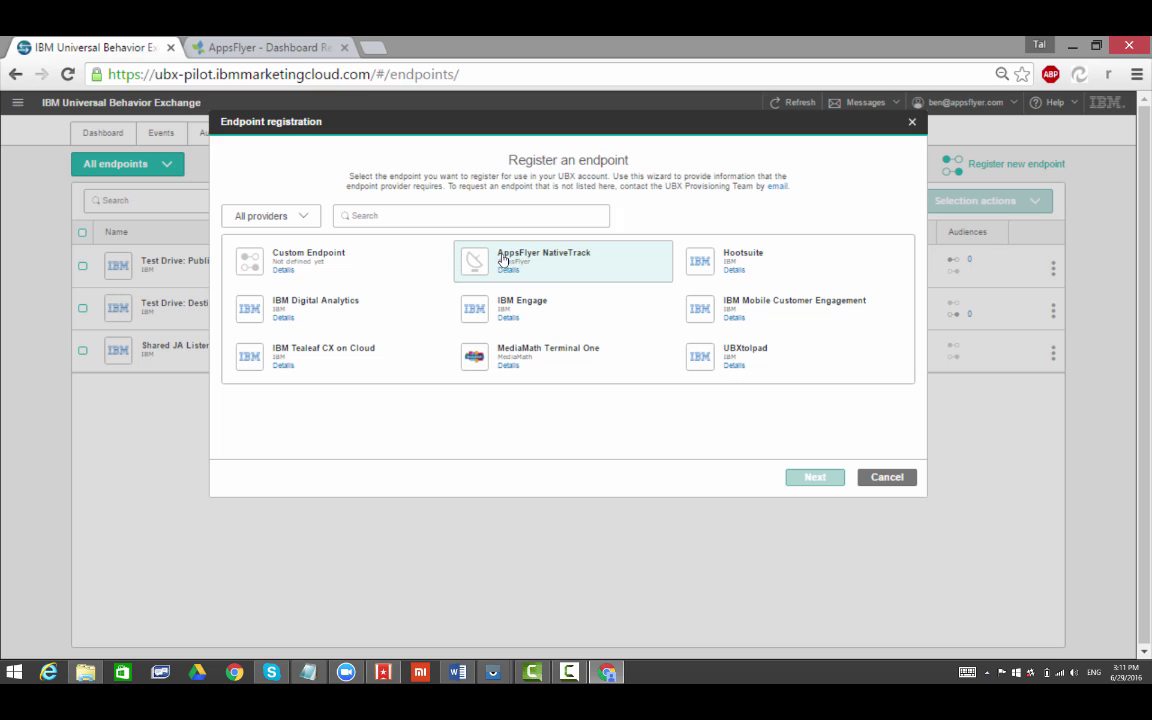
pyautogui.click(460, 263)
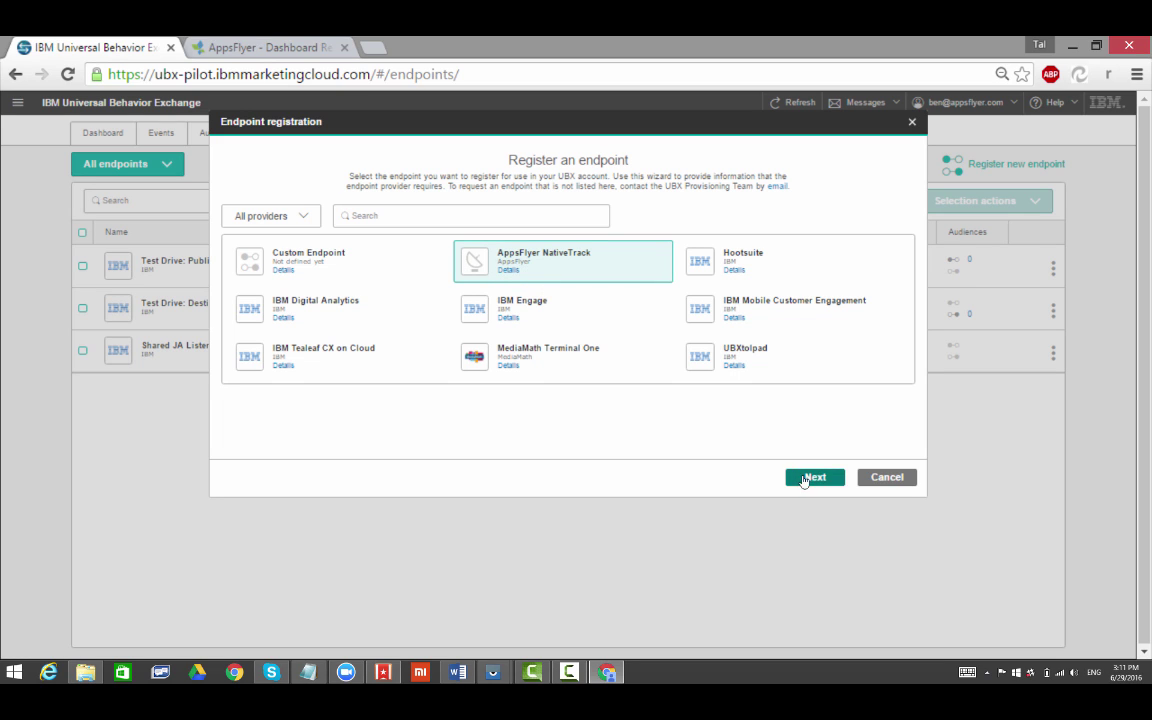
pyautogui.click(813, 476)
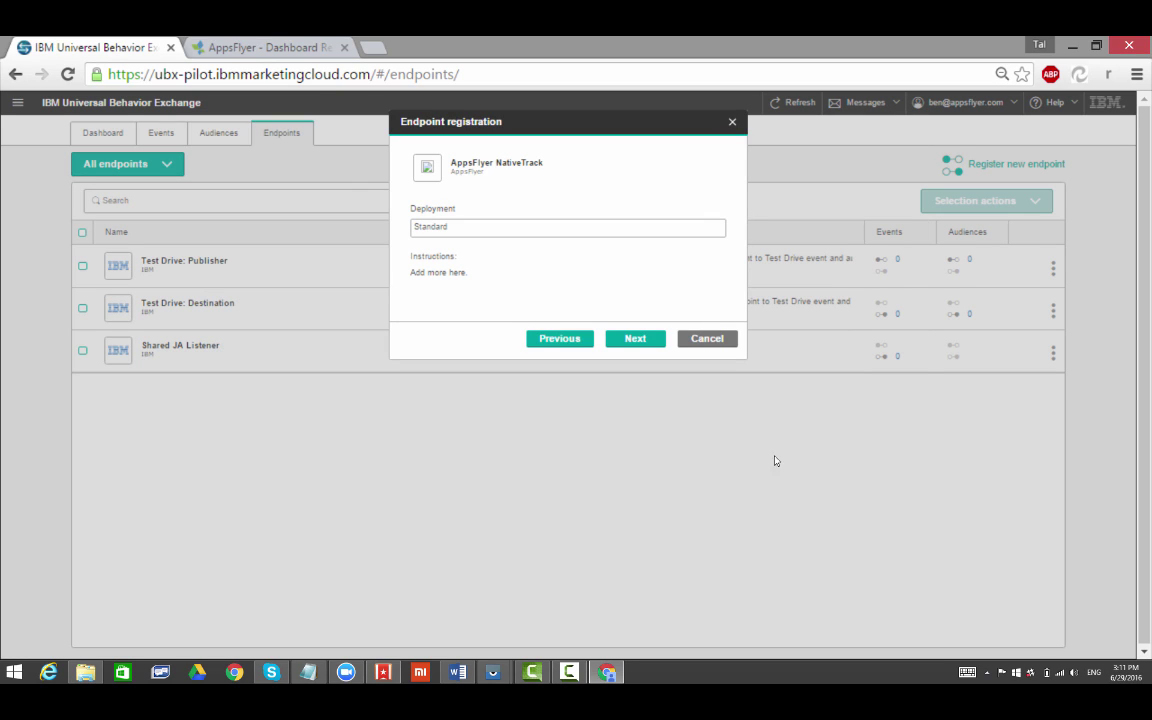
pyautogui.press('Return')
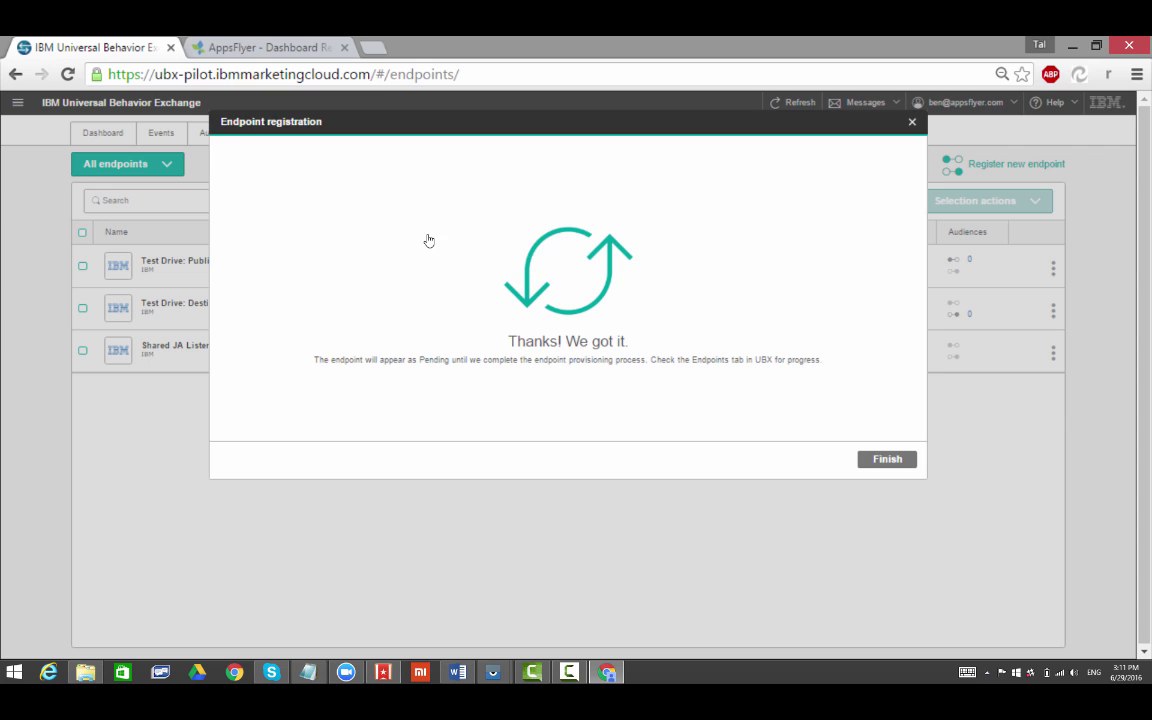
pyautogui.click(887, 460)
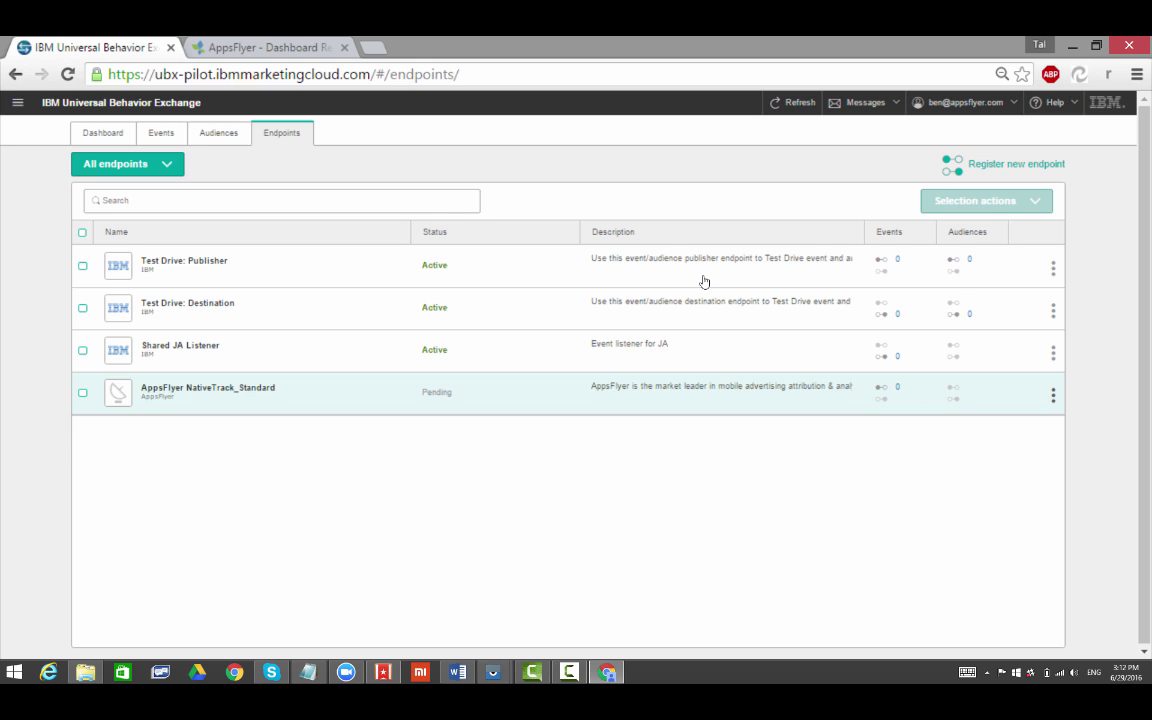
# Open the details of the AppsFlyer NativeTrack_Standard endpoint, copy its authentication key and close the details
pyautogui.click(1053, 395)
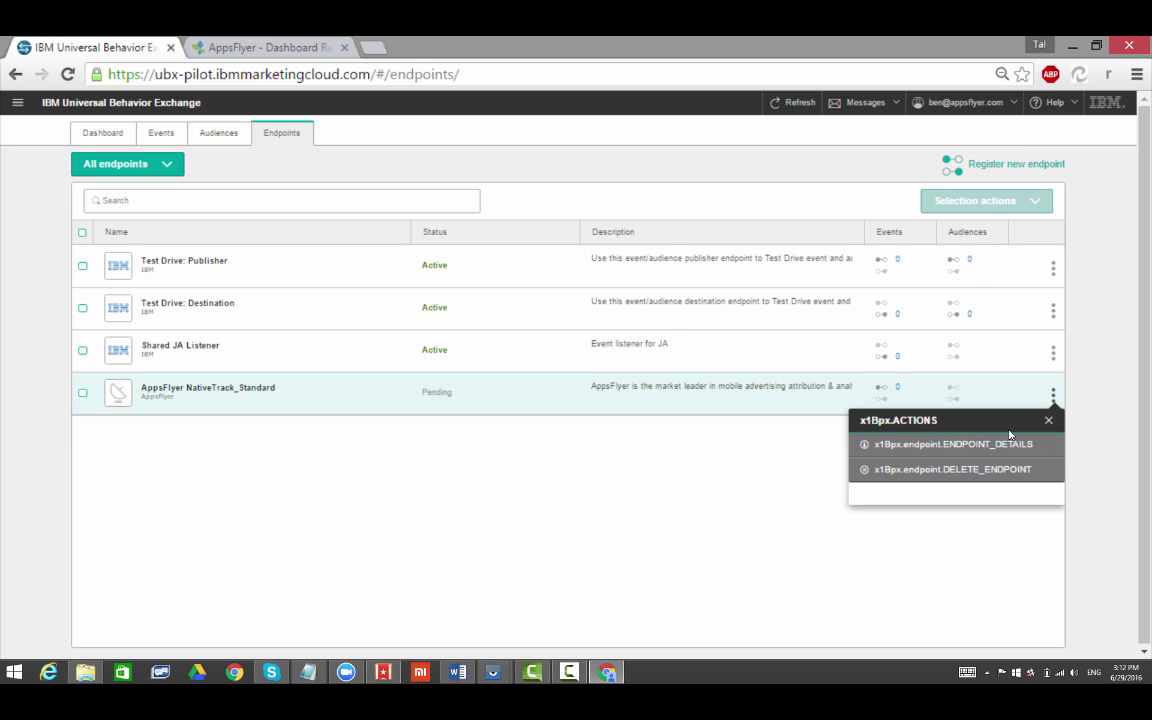
pyautogui.click(955, 444)
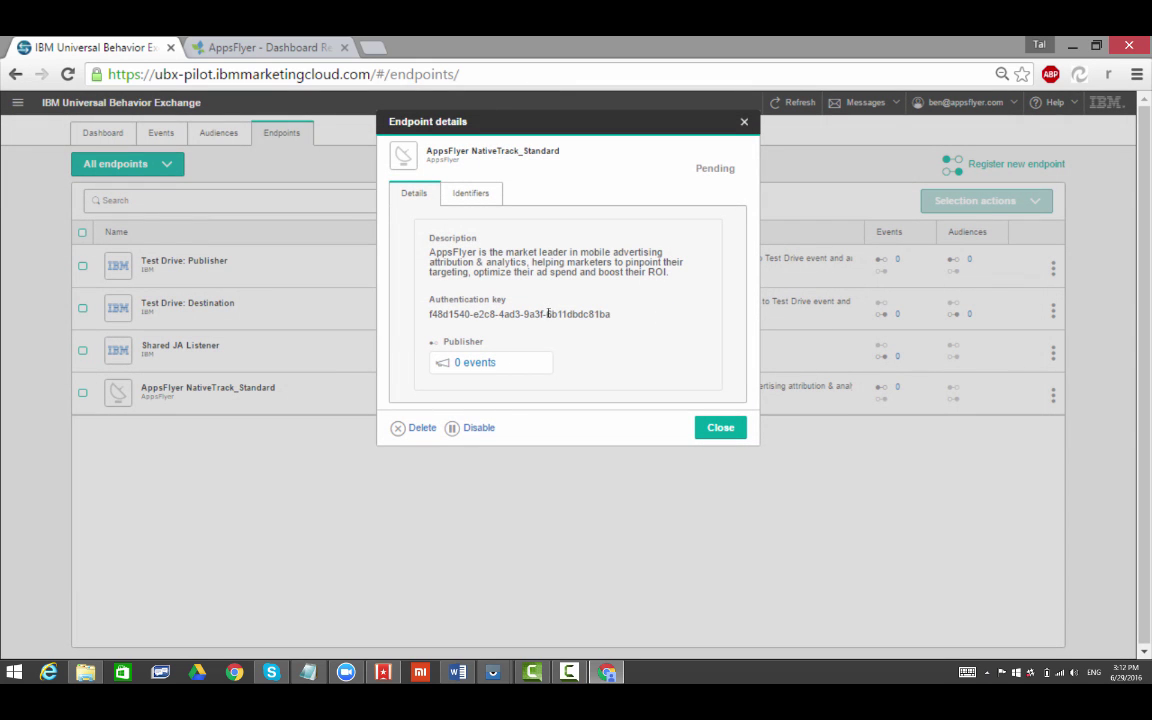
pyautogui.moveTo(611, 314); pyautogui.dragTo(366, 221)
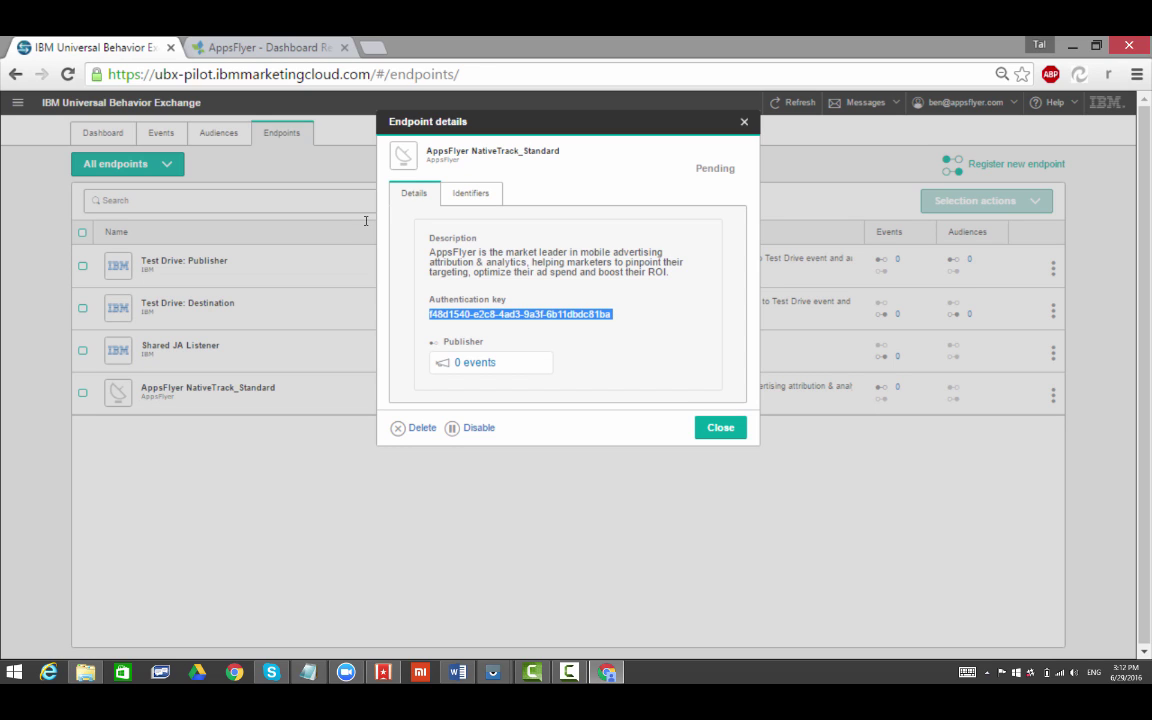
pyautogui.rightClick(545, 316)
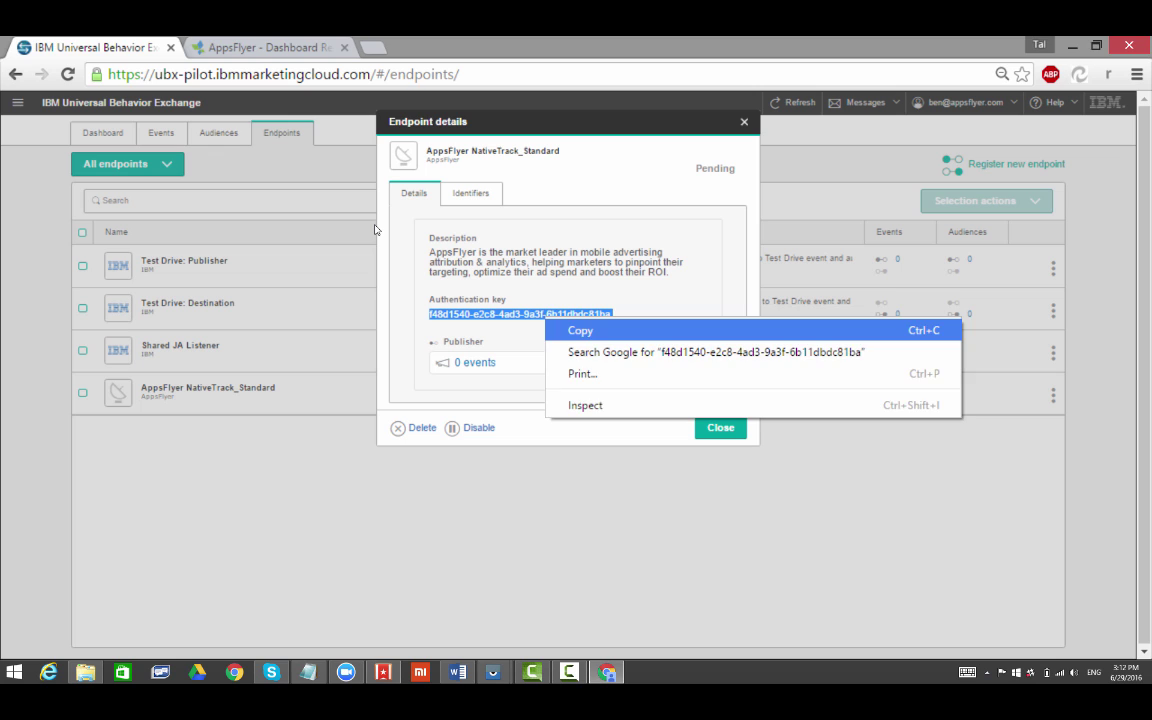
pyautogui.click(581, 329)
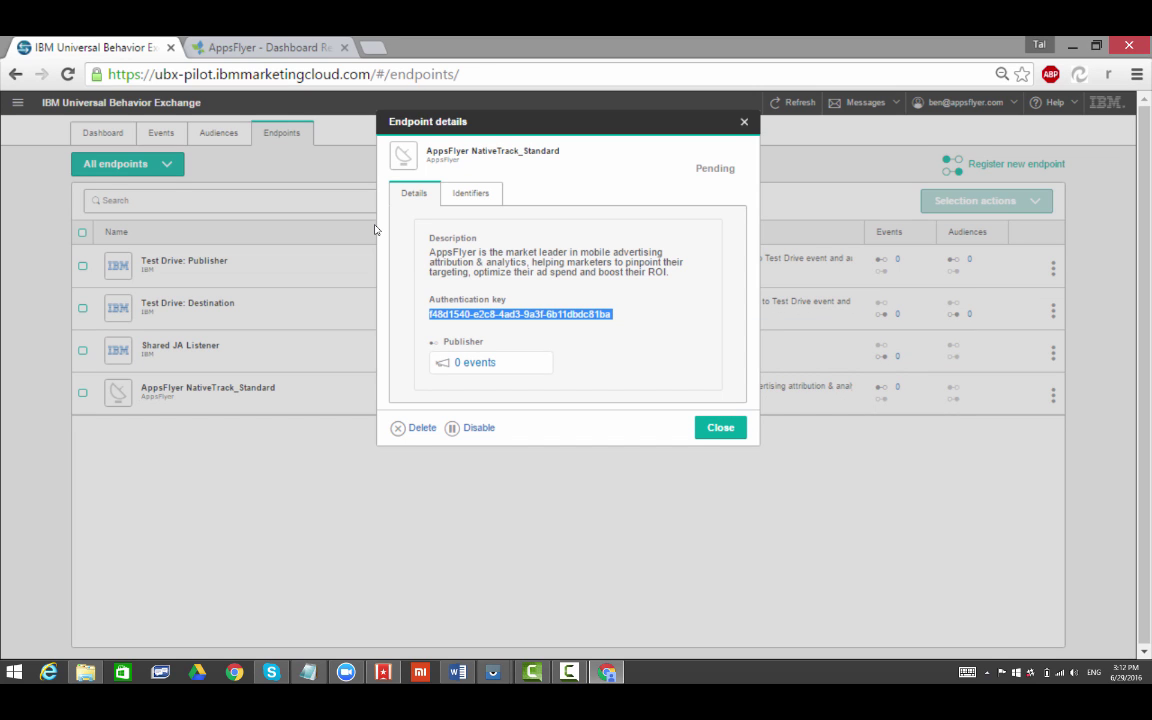
pyautogui.click(703, 427)
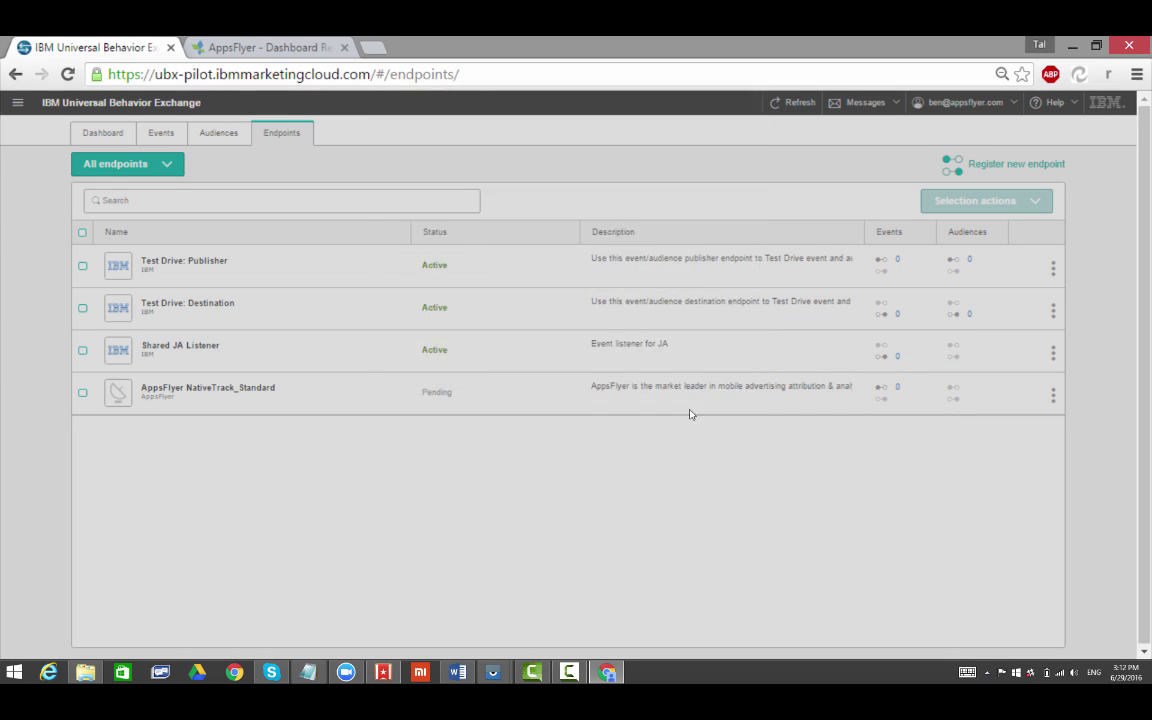
# Switch to AppsFlyer and open the IBM configuration from Media Source Configuration, filtering the sources by "ibm"
pyautogui.click(265, 47)
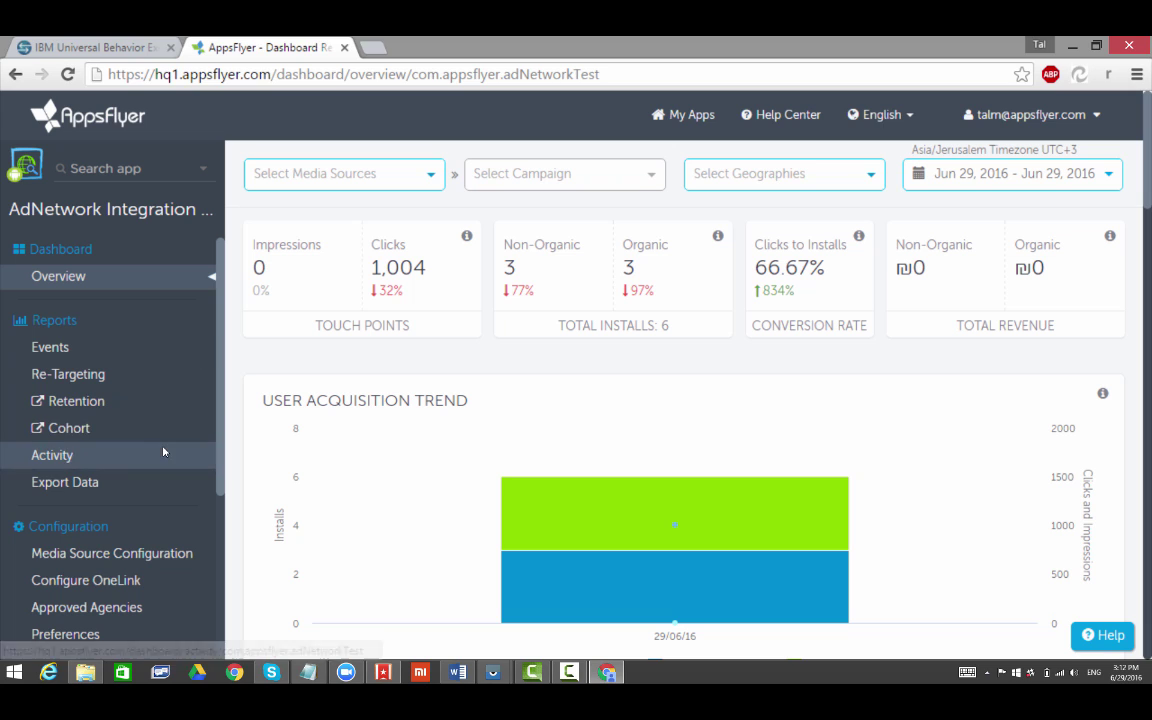
pyautogui.click(180, 553)
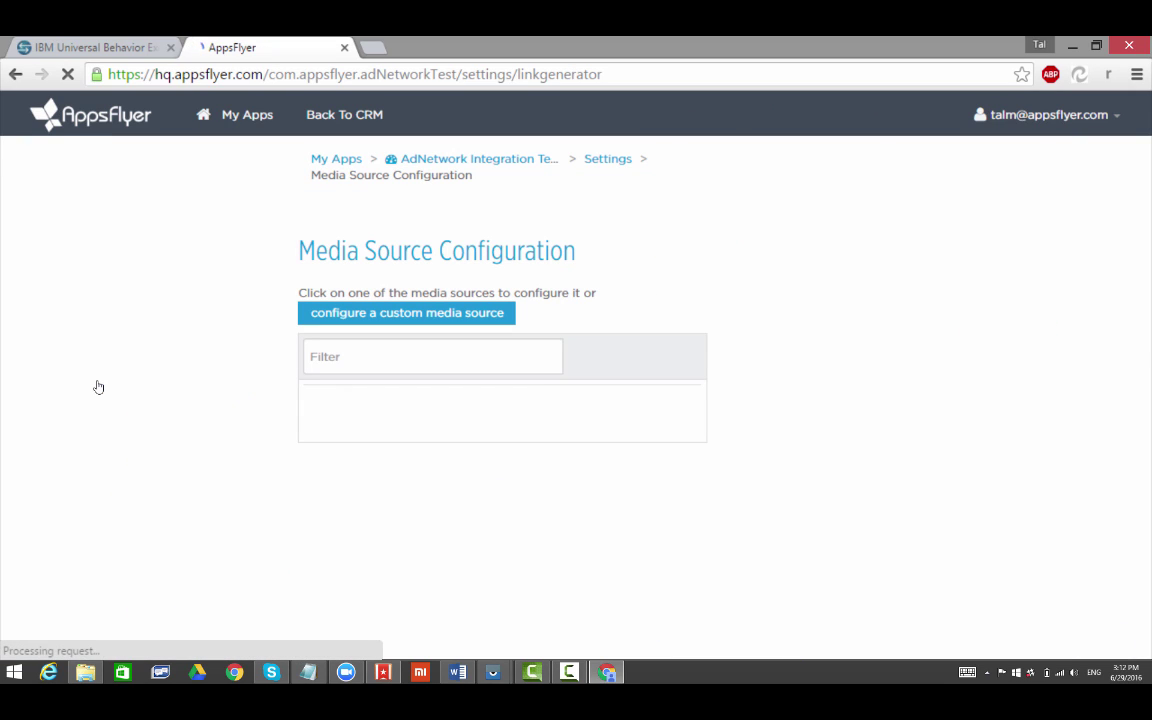
pyautogui.rightClick(368, 354)
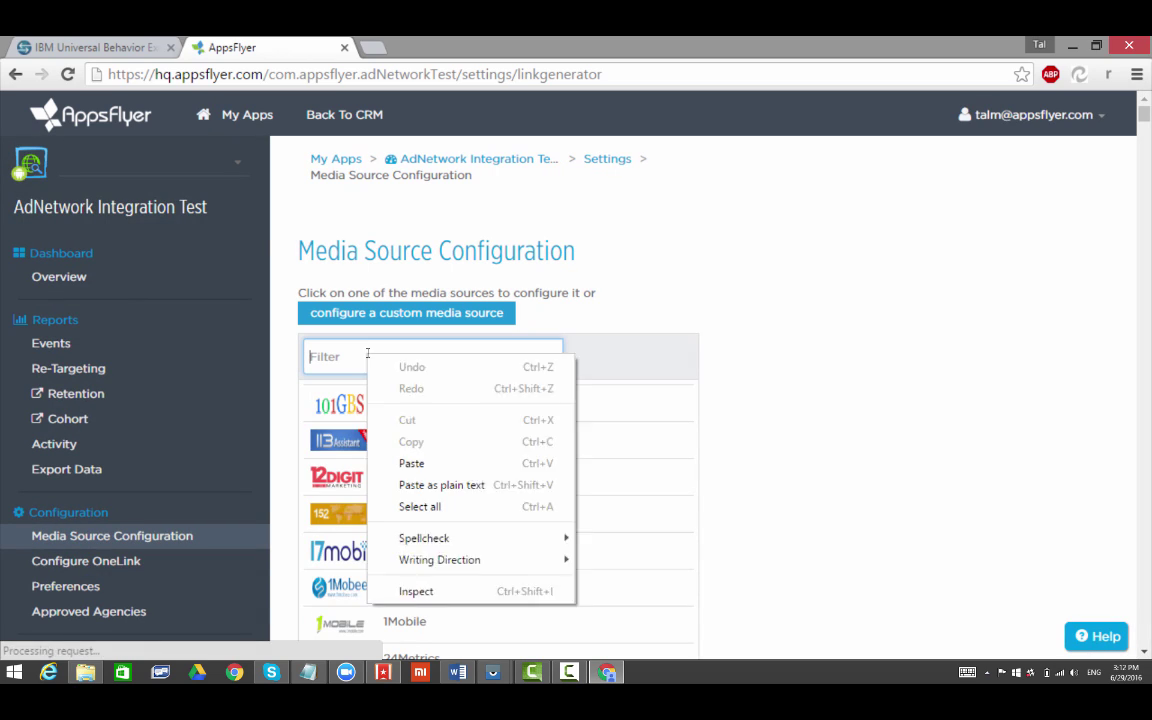
pyautogui.click(366, 355)
pyautogui.write('ib')
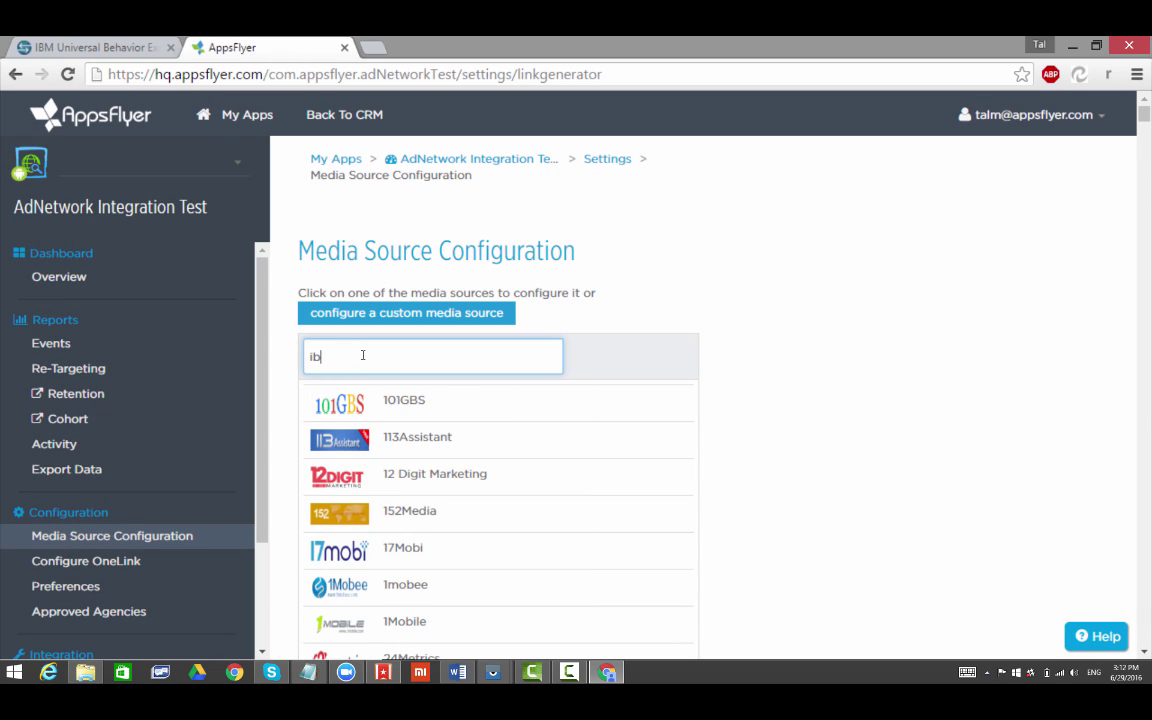
pyautogui.write('m')
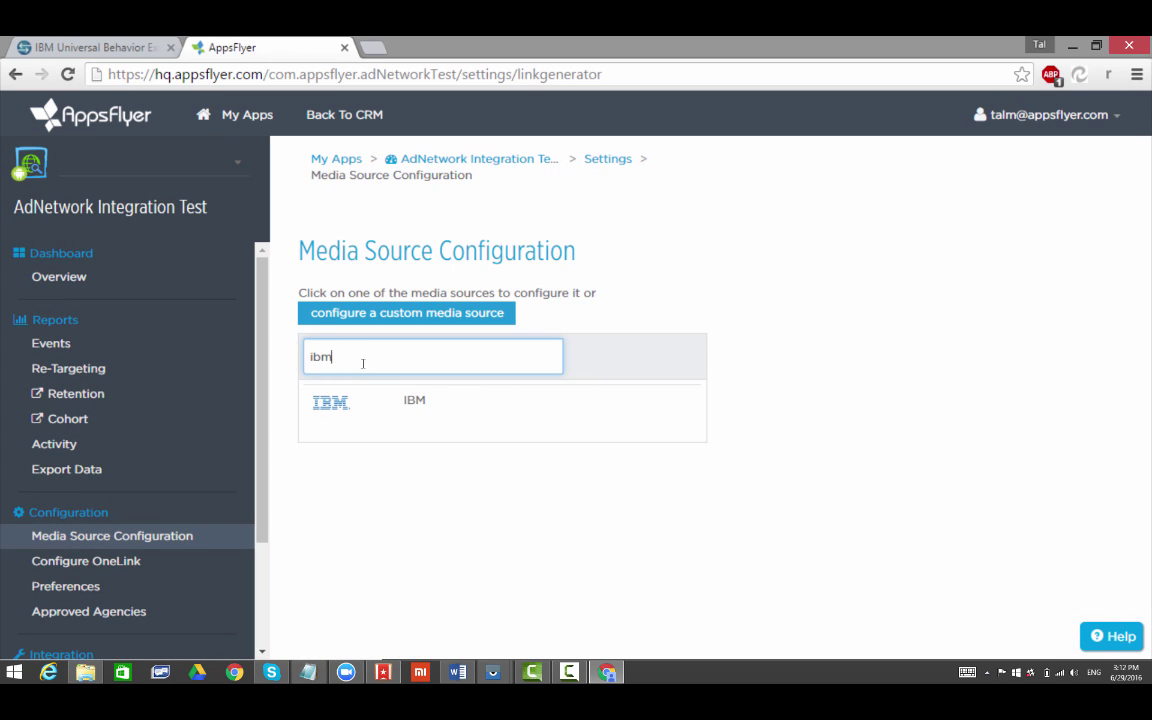
pyautogui.press('Return')
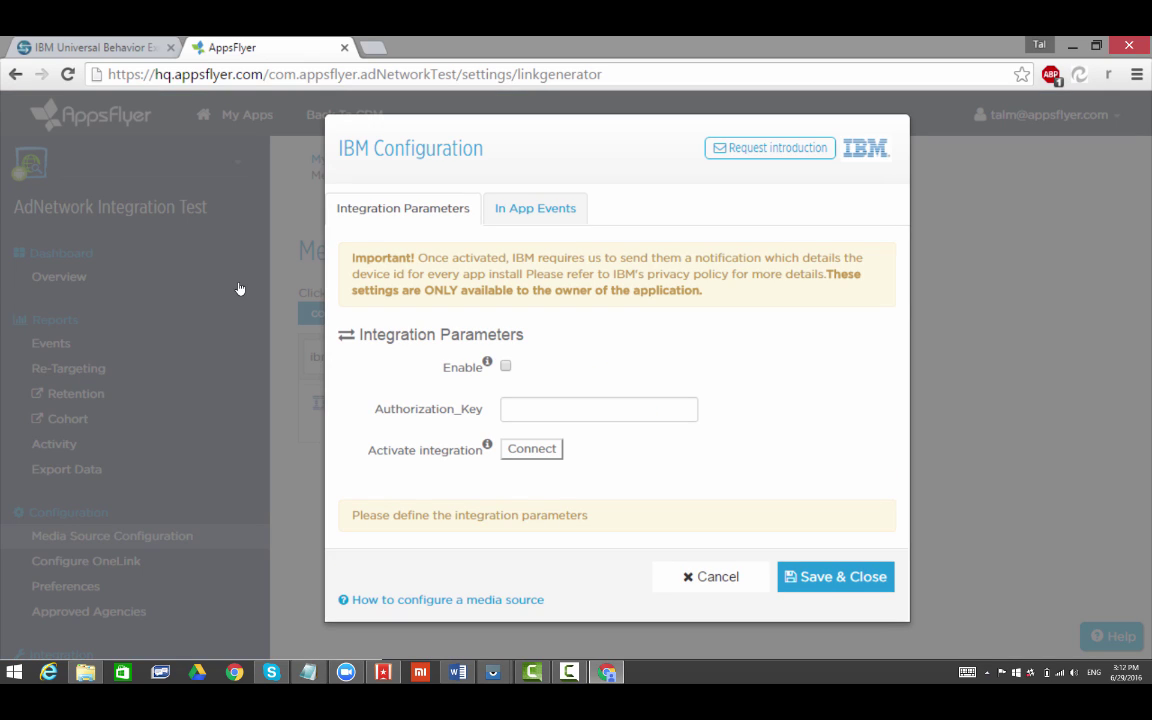
# Paste the copied key as the IBM integration's Authorization_Key, enable the integration and save the configuration
pyautogui.click(530, 407)
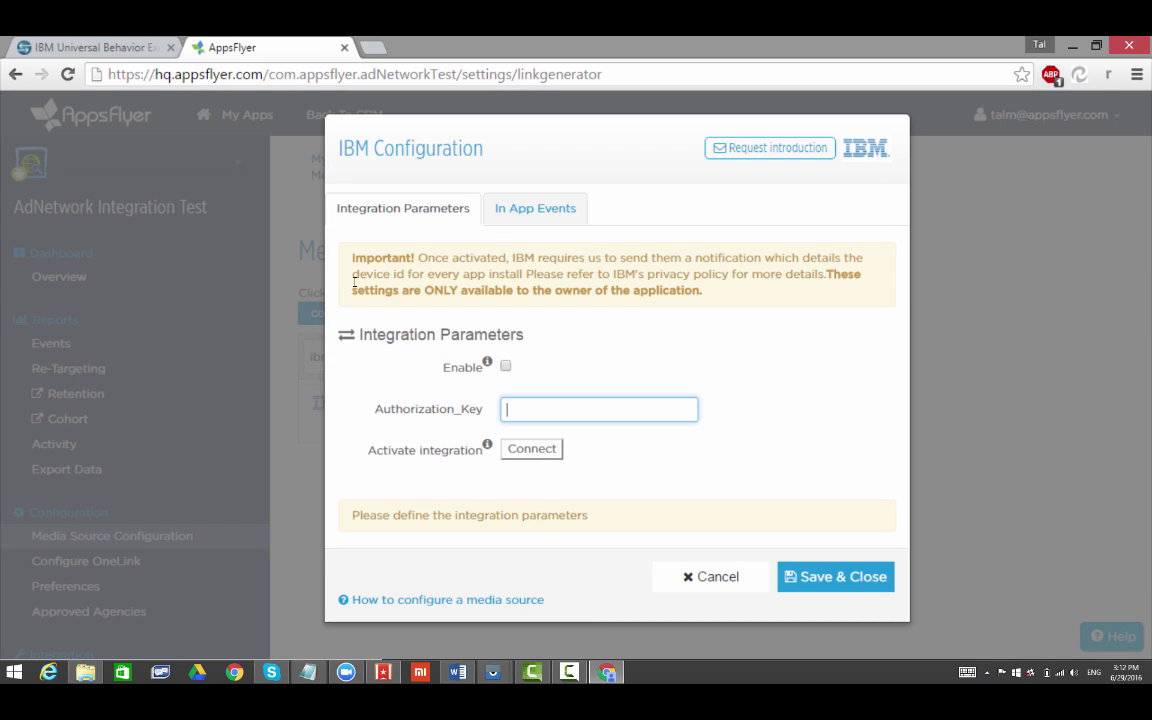
pyautogui.hotkey('ctrl', 'v')
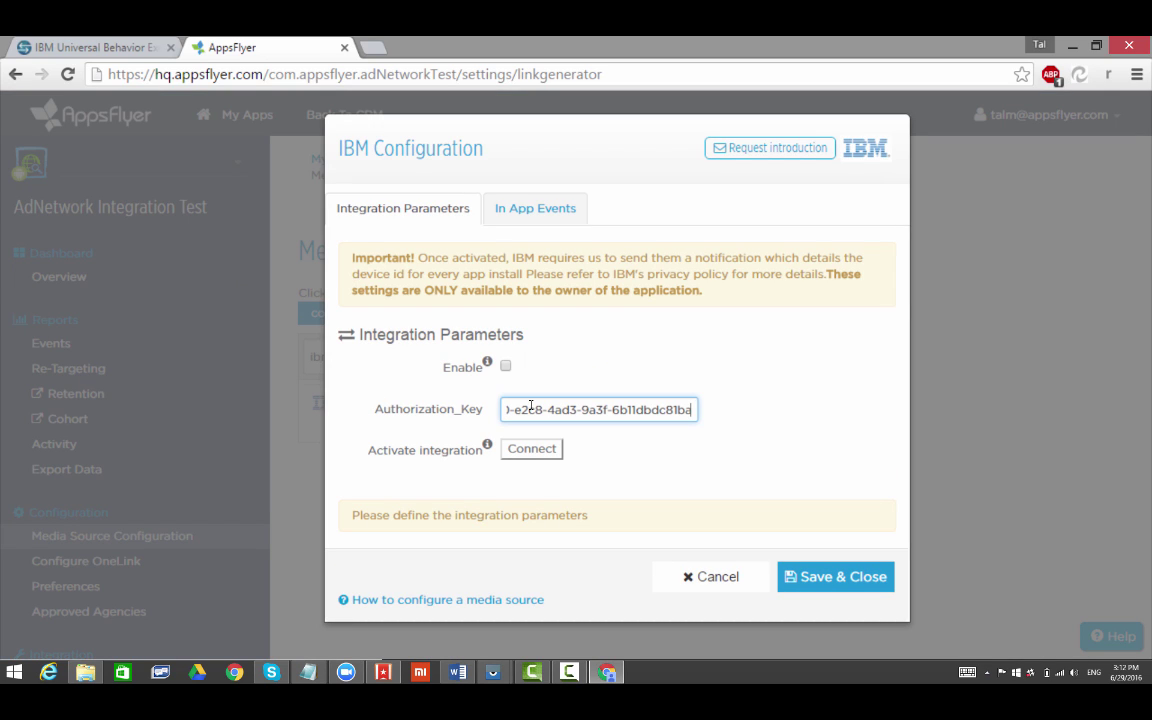
pyautogui.press('Home')
pyautogui.click(506, 366)
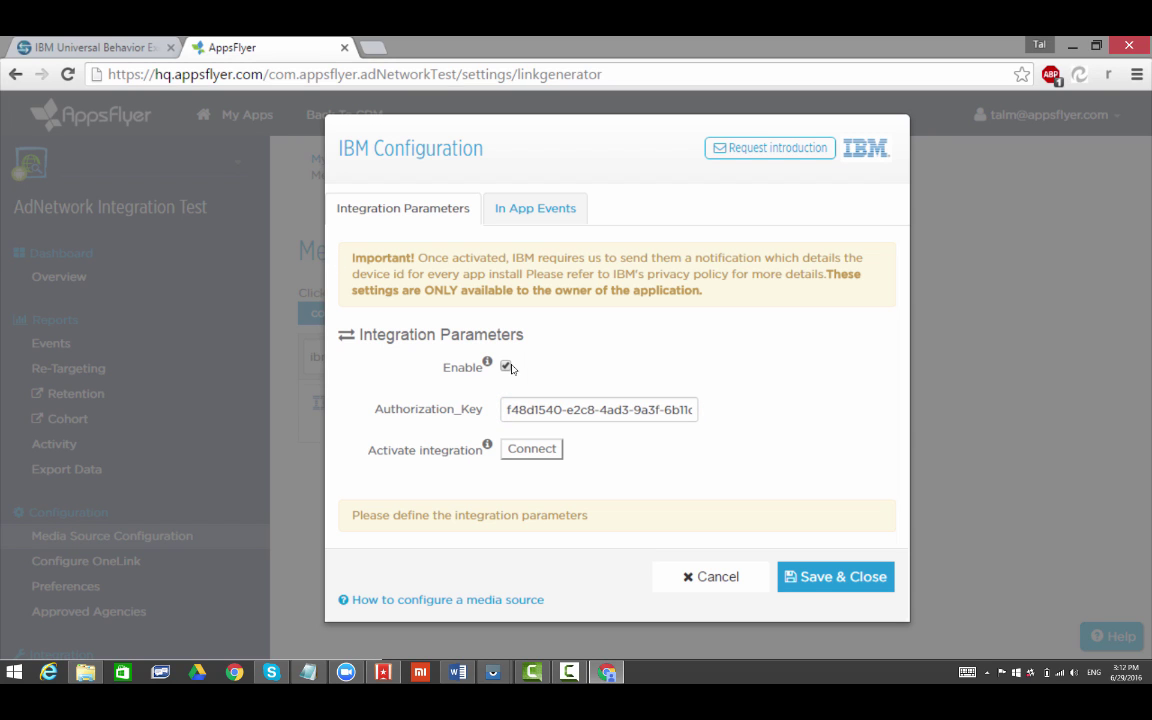
pyautogui.click(830, 577)
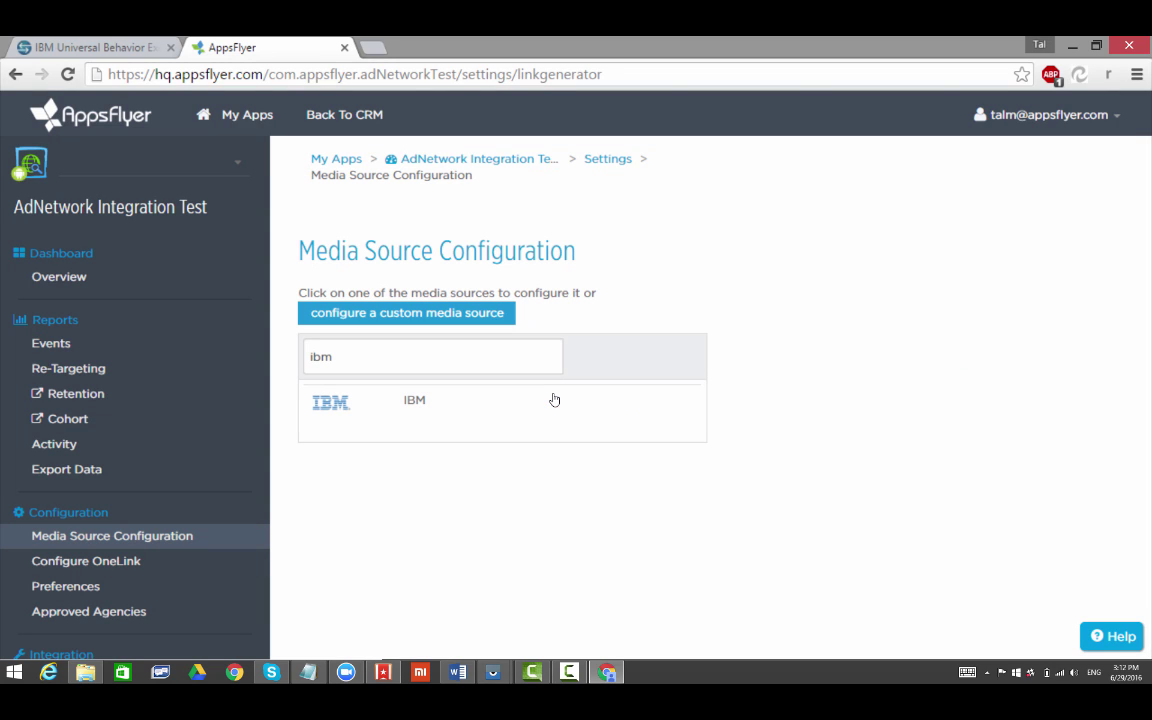
# Reopen the IBM configuration and connect the integration, then reload the endpoint list in IBM Universal Behavior Exchange to check its status
pyautogui.click(367, 416)
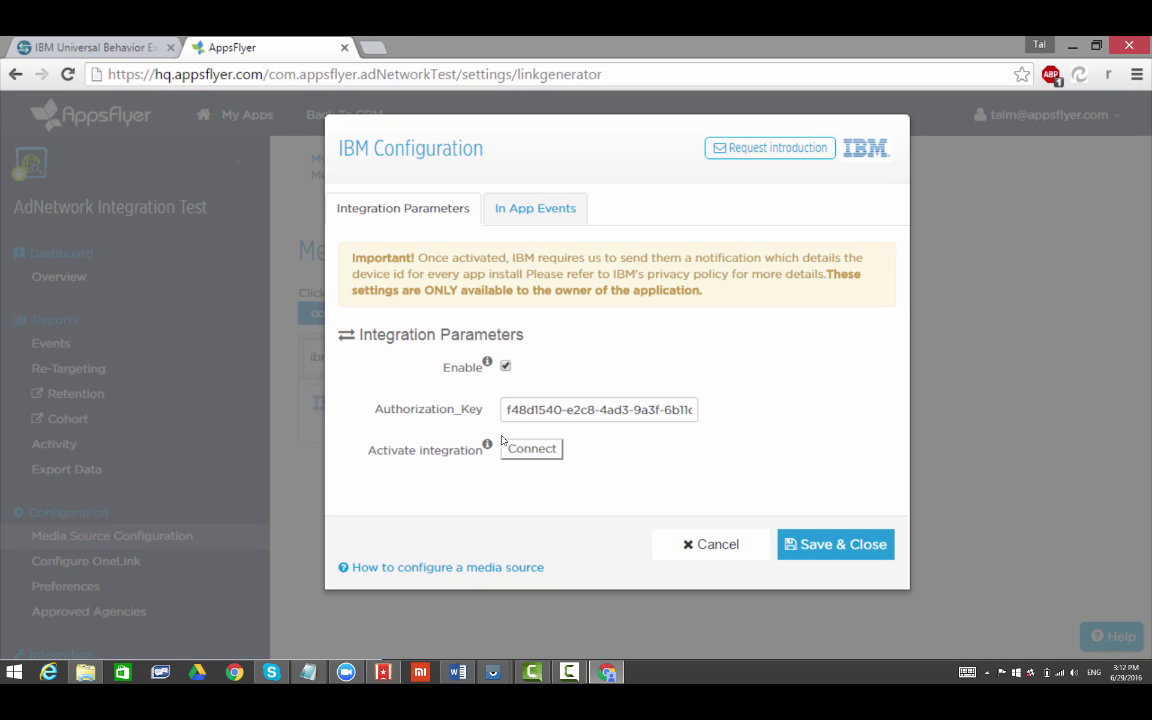
pyautogui.click(532, 449)
pyautogui.click(128, 52)
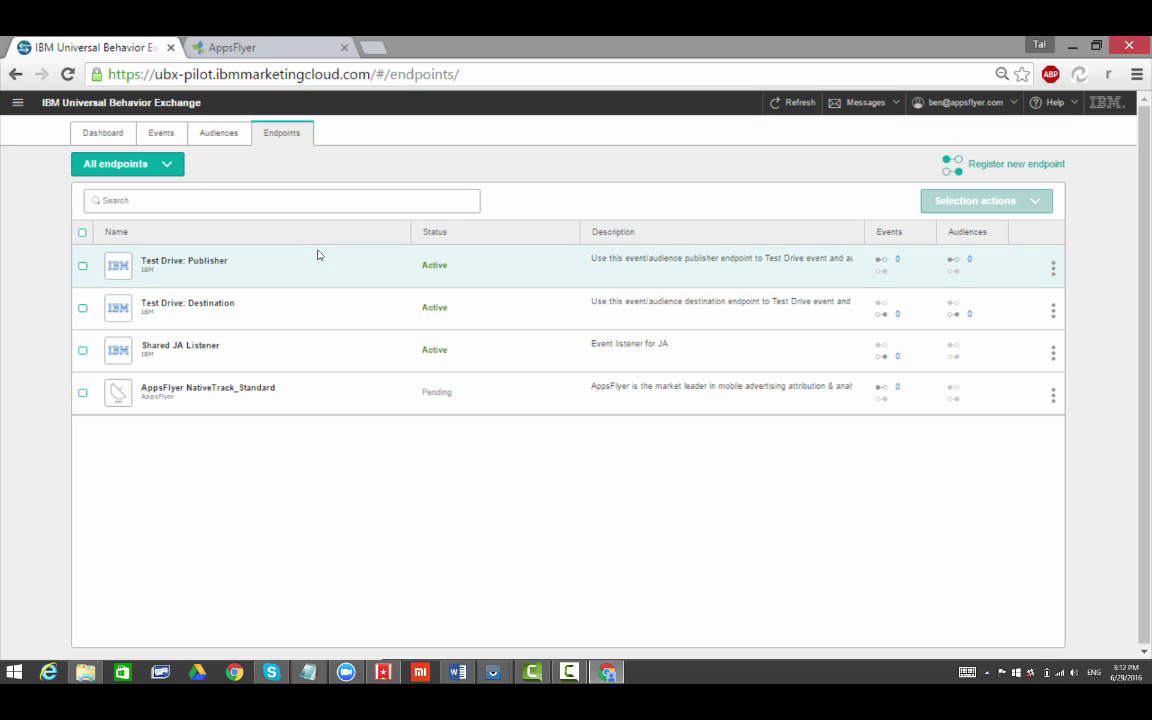
pyautogui.click(67, 74)
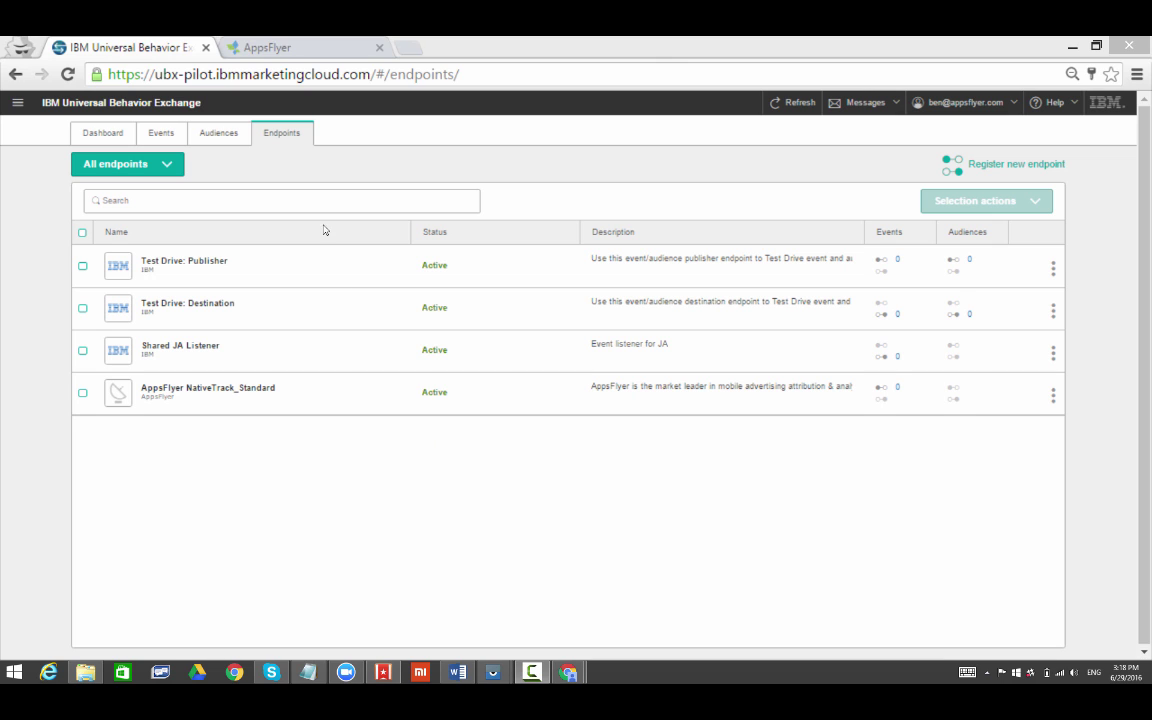
# In AppsFlyer's IBM configuration, set in-app event sending to "All in-app events" and paste the Authorization_Key under Static Params
pyautogui.click(298, 47)
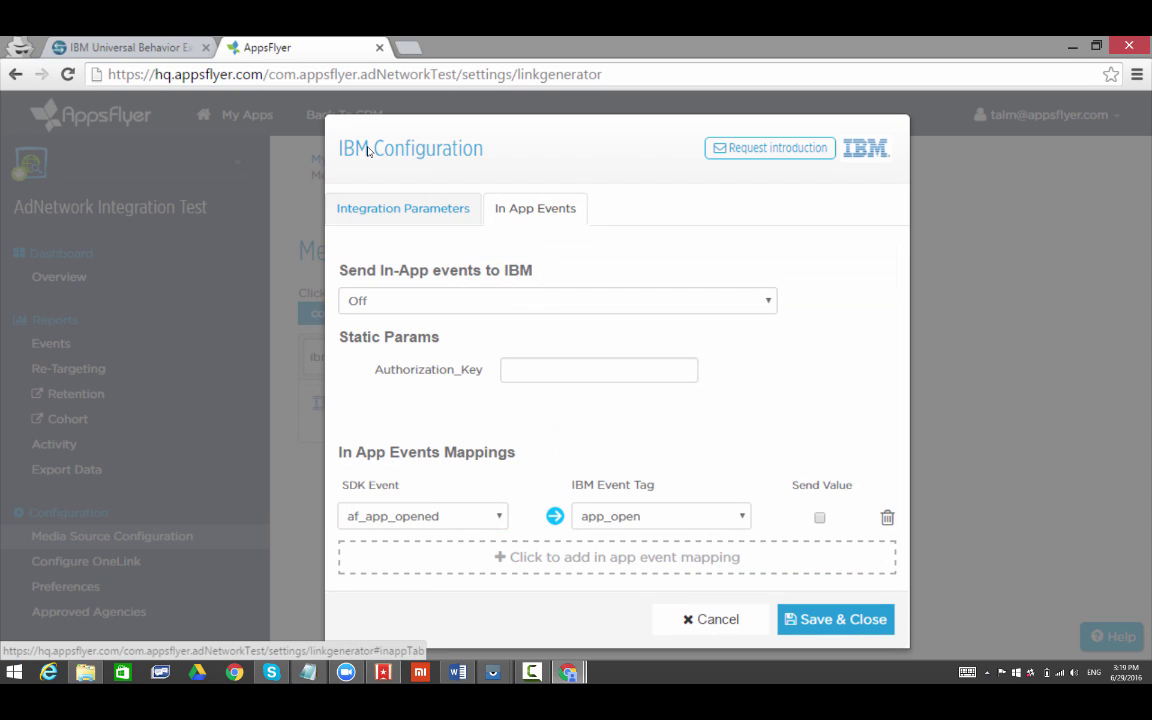
pyautogui.click(538, 297)
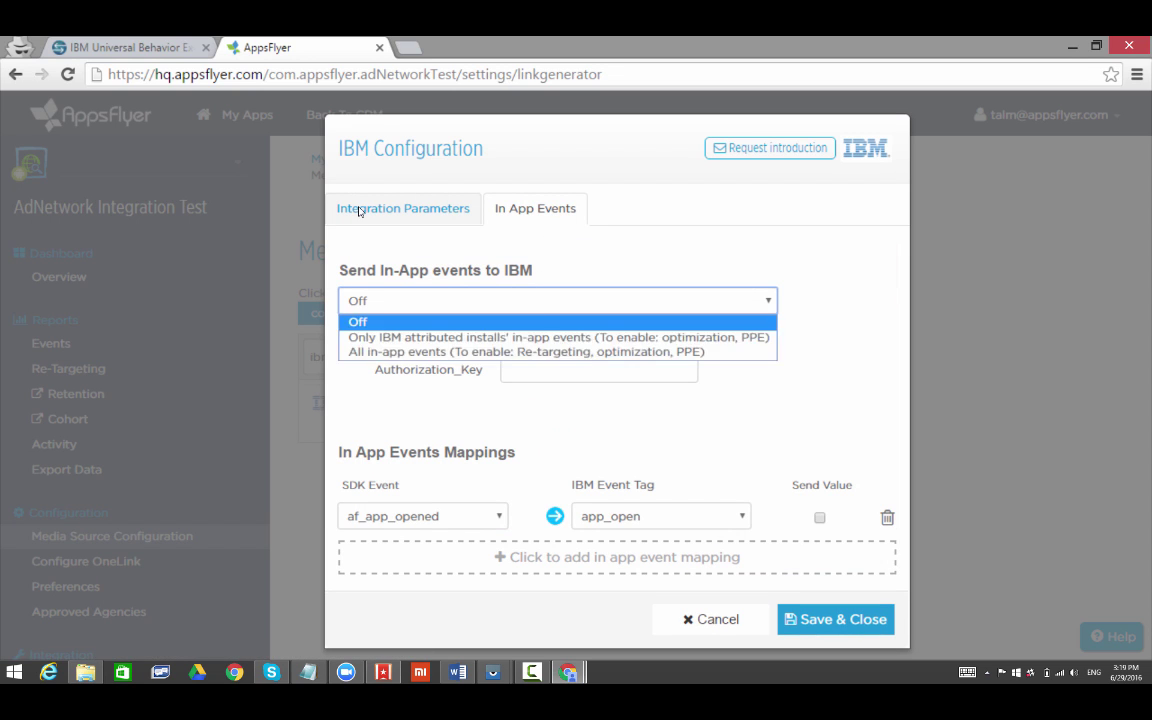
pyautogui.press('Down')
pyautogui.press('Down')
pyautogui.press('Return')
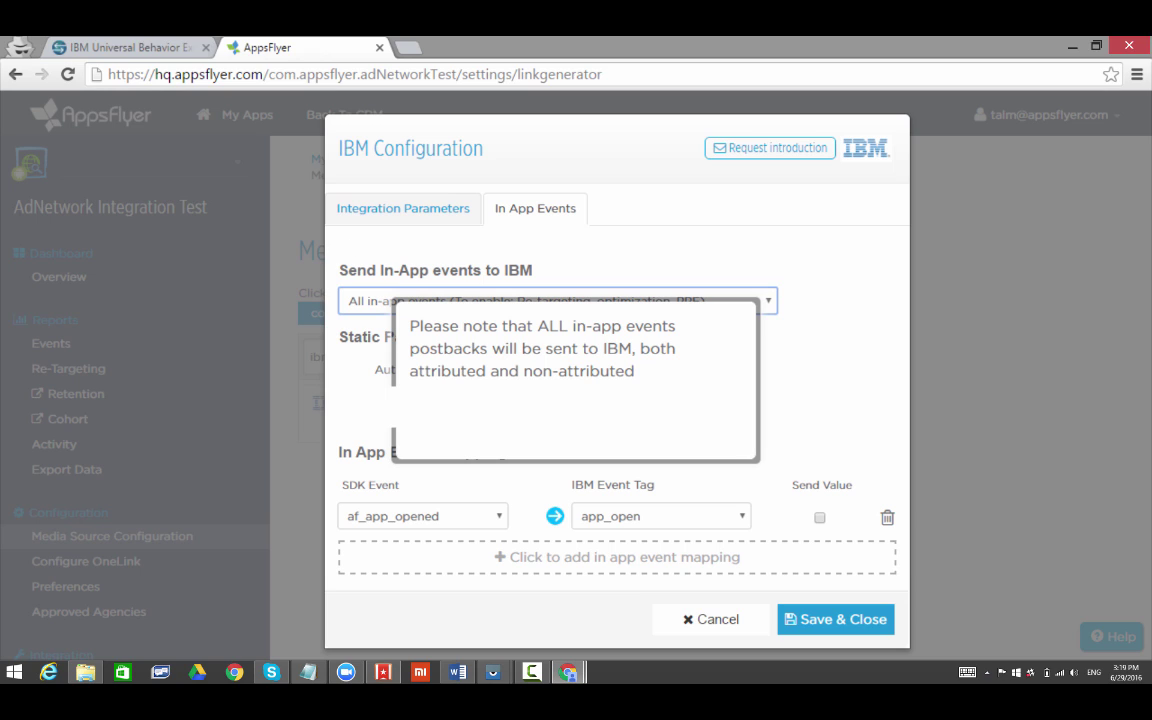
pyautogui.click(633, 370)
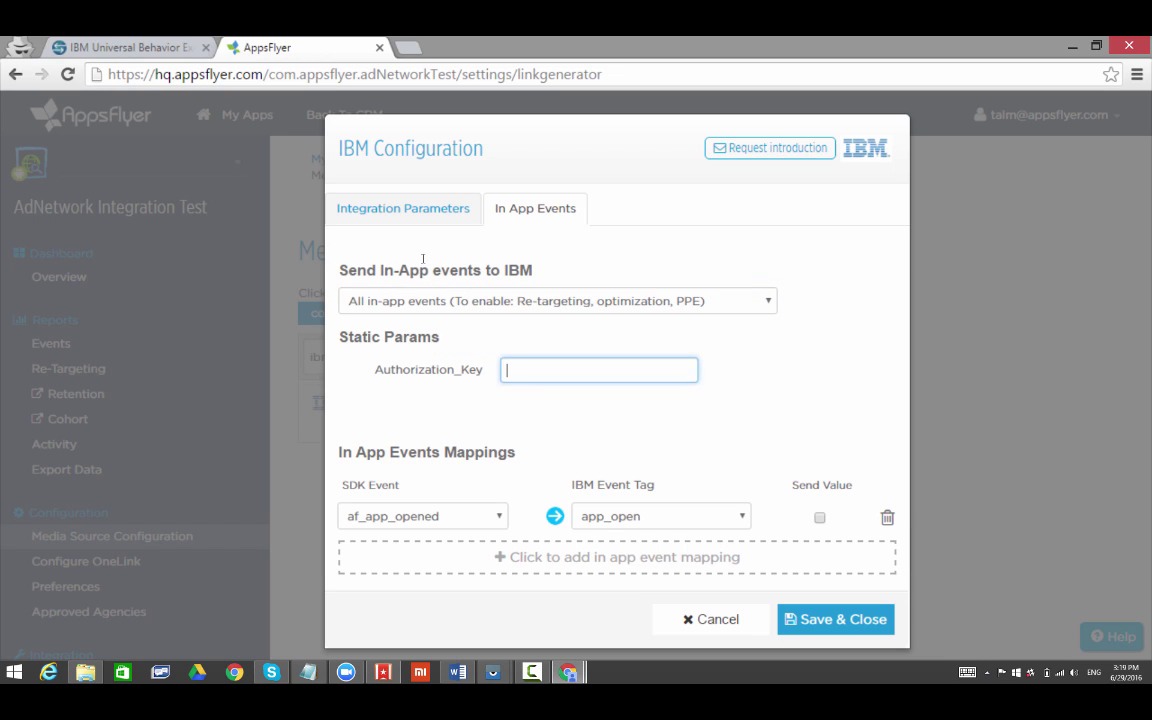
pyautogui.hotkey('ctrl', 'v')
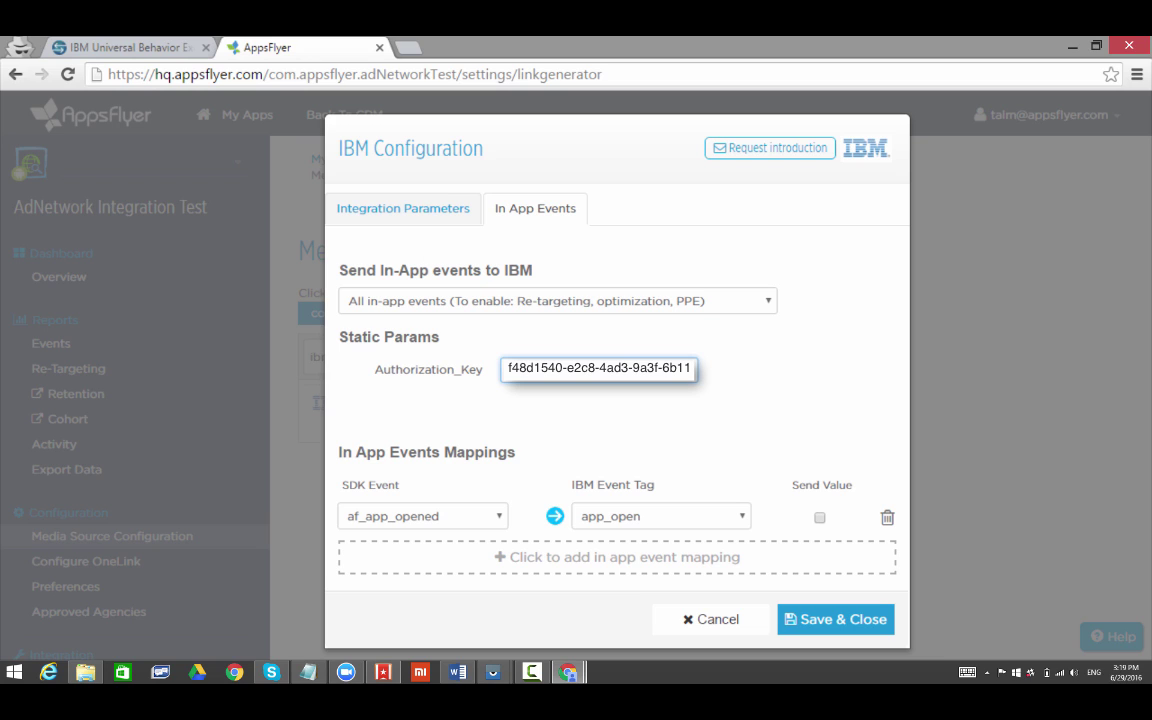
# Add an in-app event mapping from af_purchase to the purchase tag, enable Send Value for it, and save the IBM configuration
pyautogui.click(499, 516)
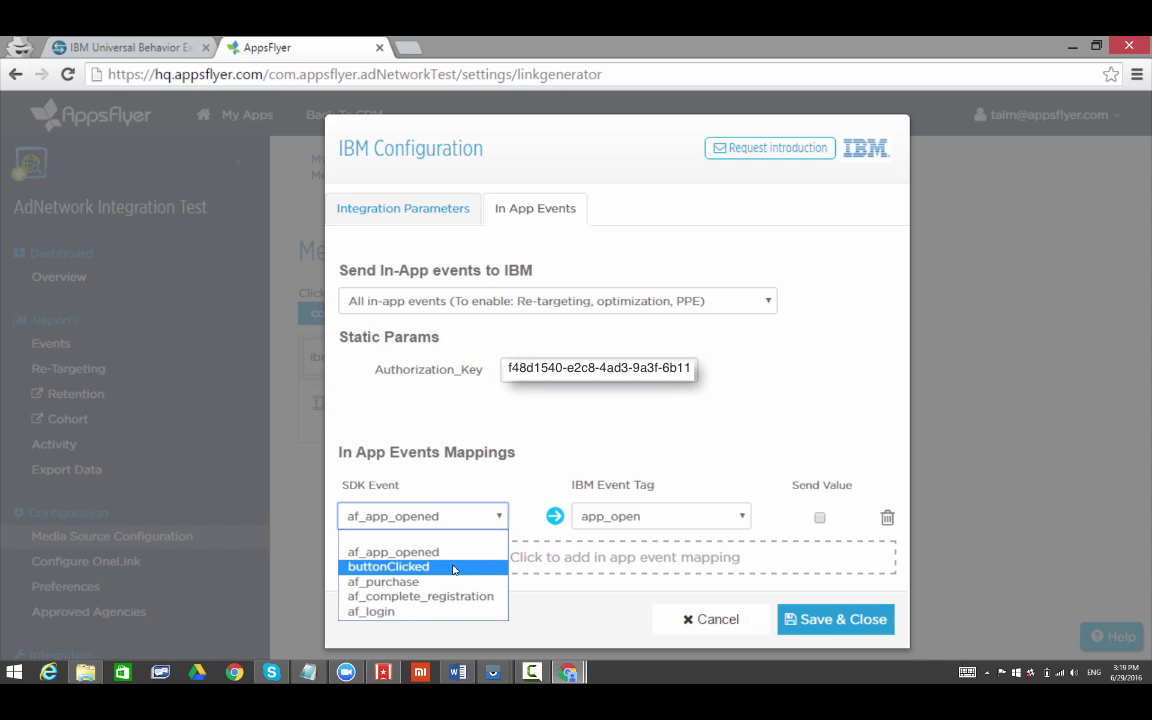
pyautogui.click(300, 386)
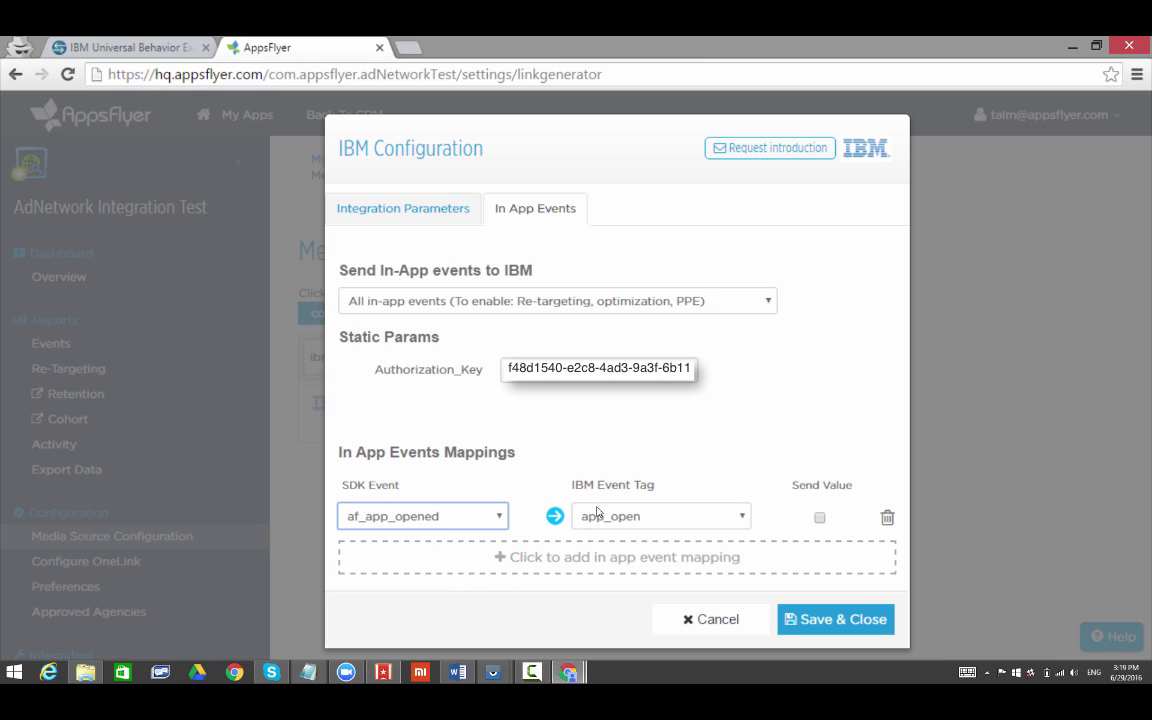
pyautogui.click(636, 568)
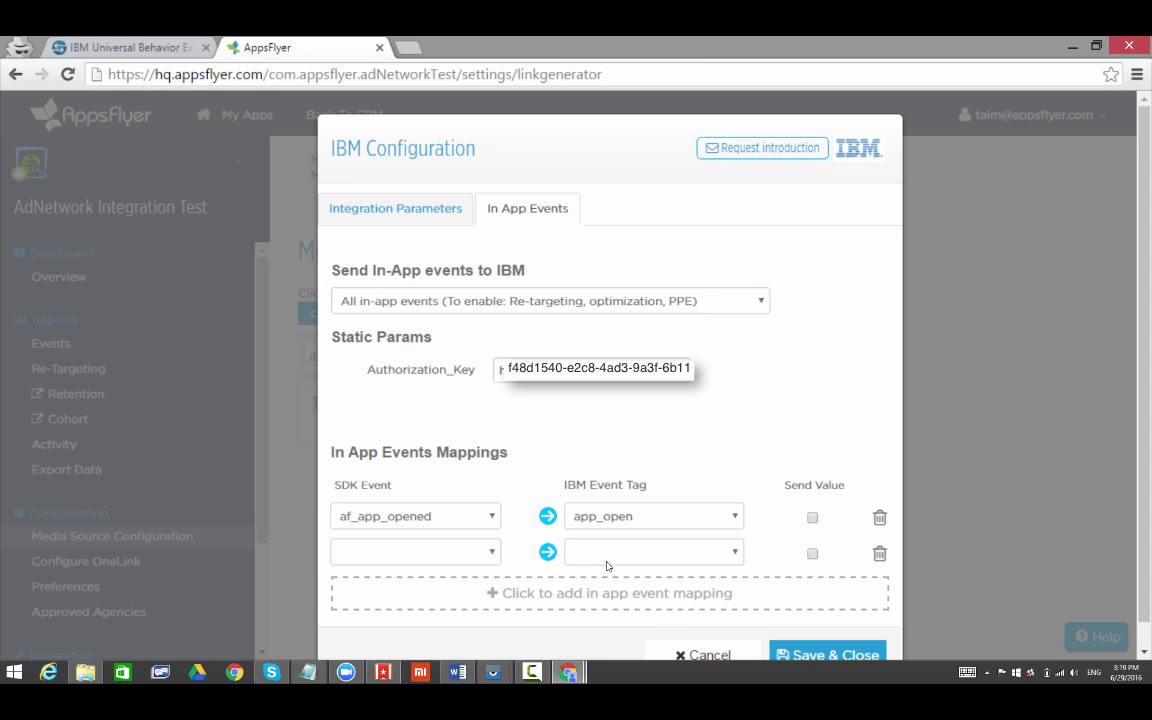
pyautogui.click(490, 553)
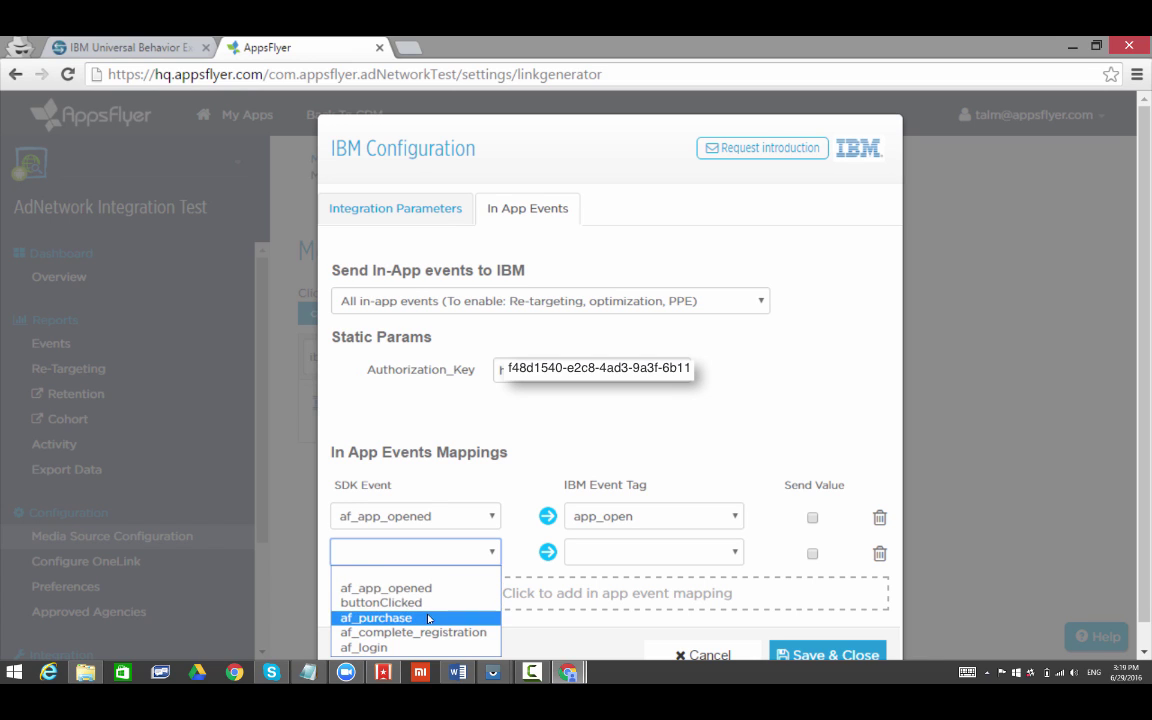
pyautogui.click(380, 617)
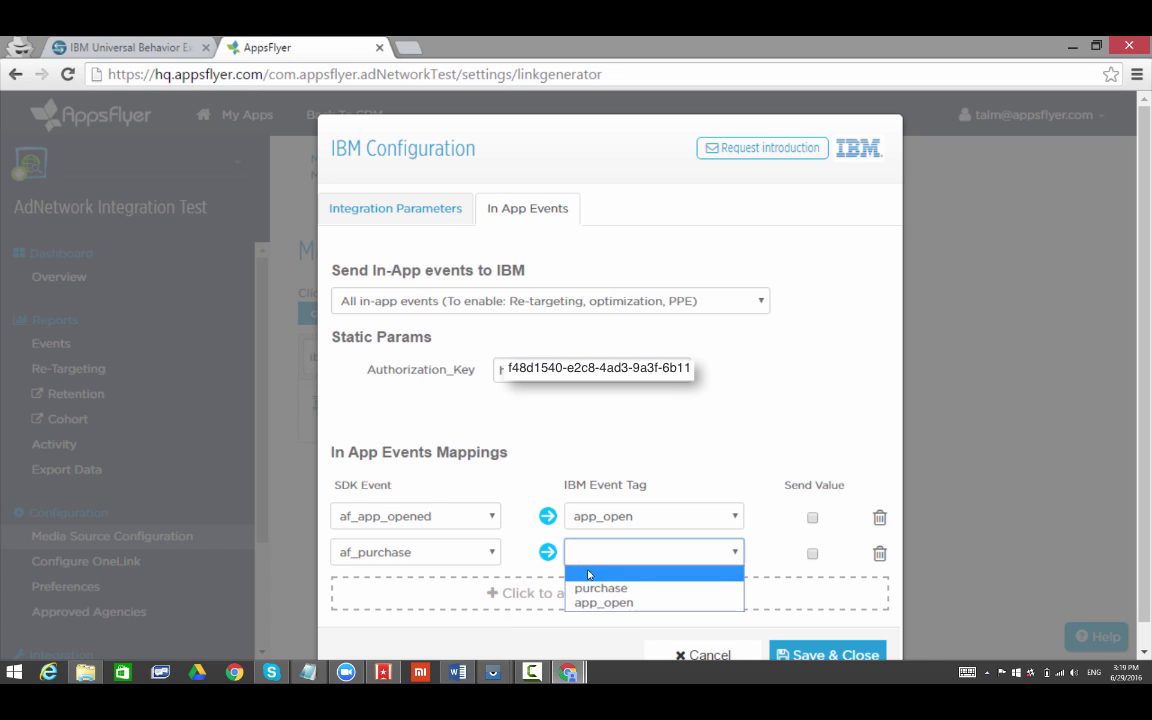
pyautogui.click(598, 588)
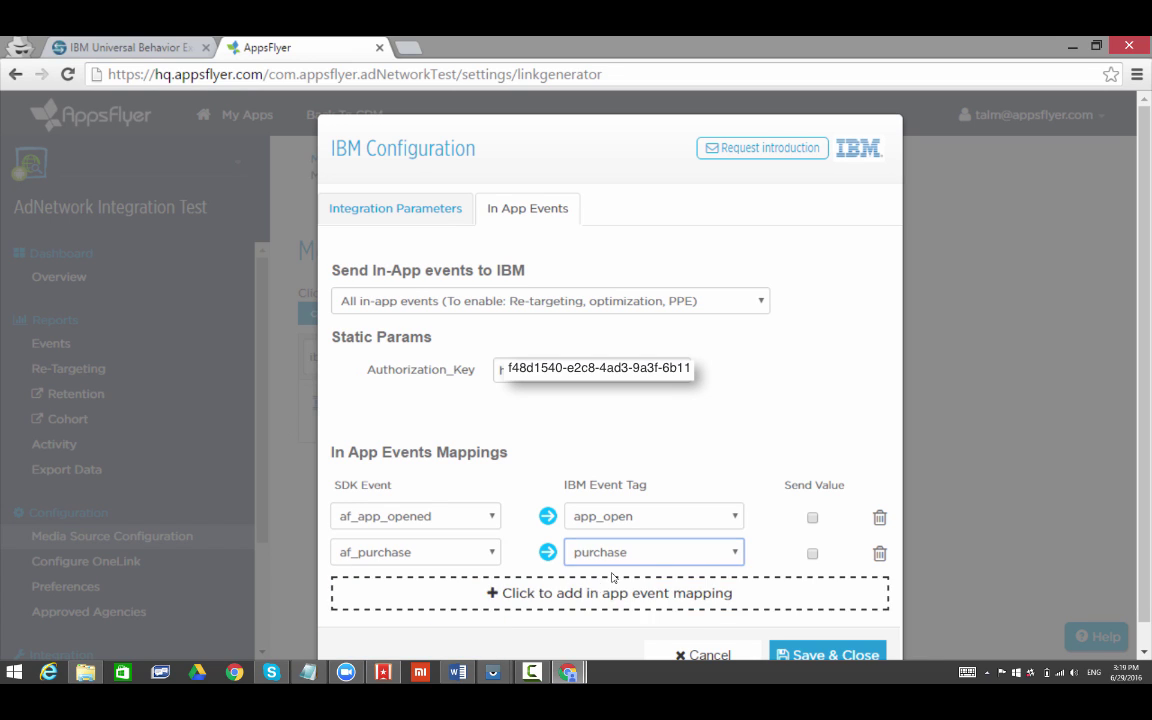
pyautogui.click(812, 553)
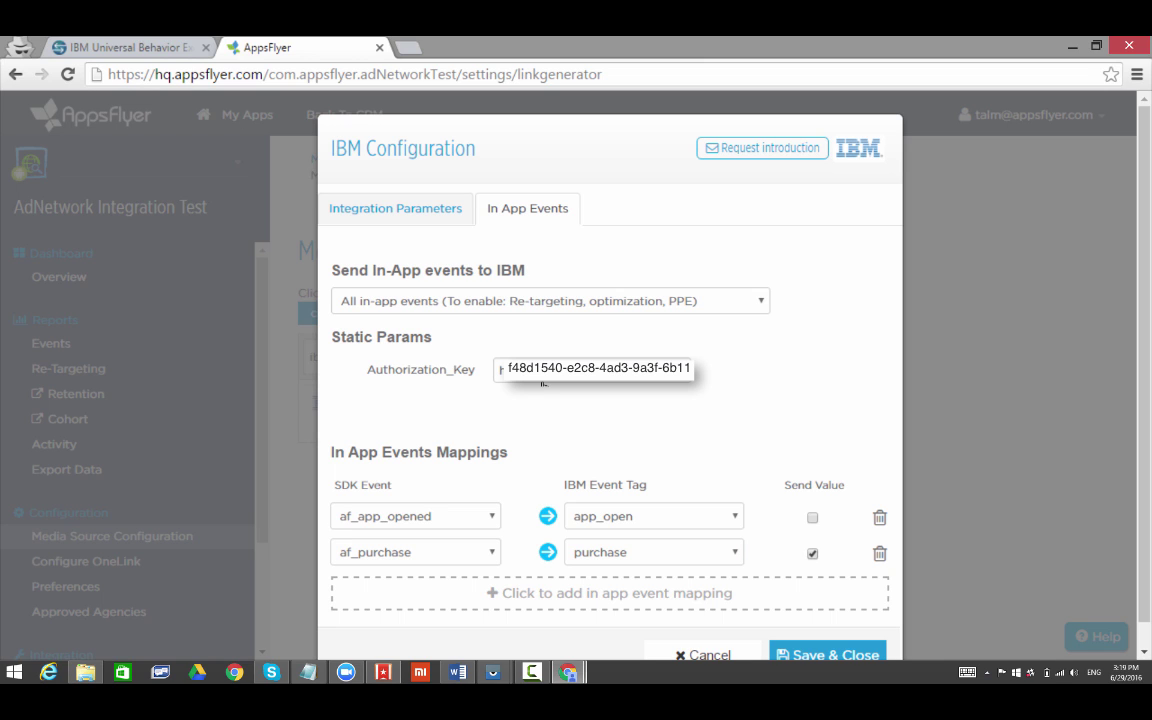
pyautogui.click(822, 654)
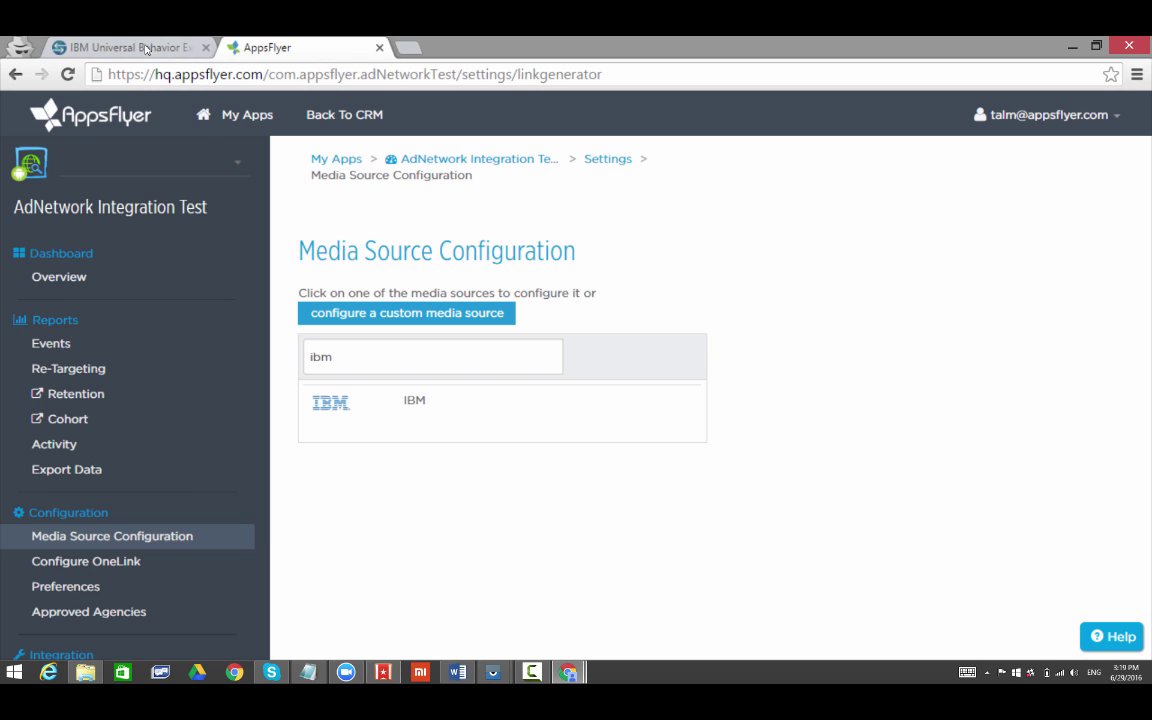
# Switch to IBM Universal Behavior Exchange and start an event subscription with AppsFlyer NativeTrack_Standard's App Installed, App Open and Cart Purchase events
pyautogui.click(97, 45)
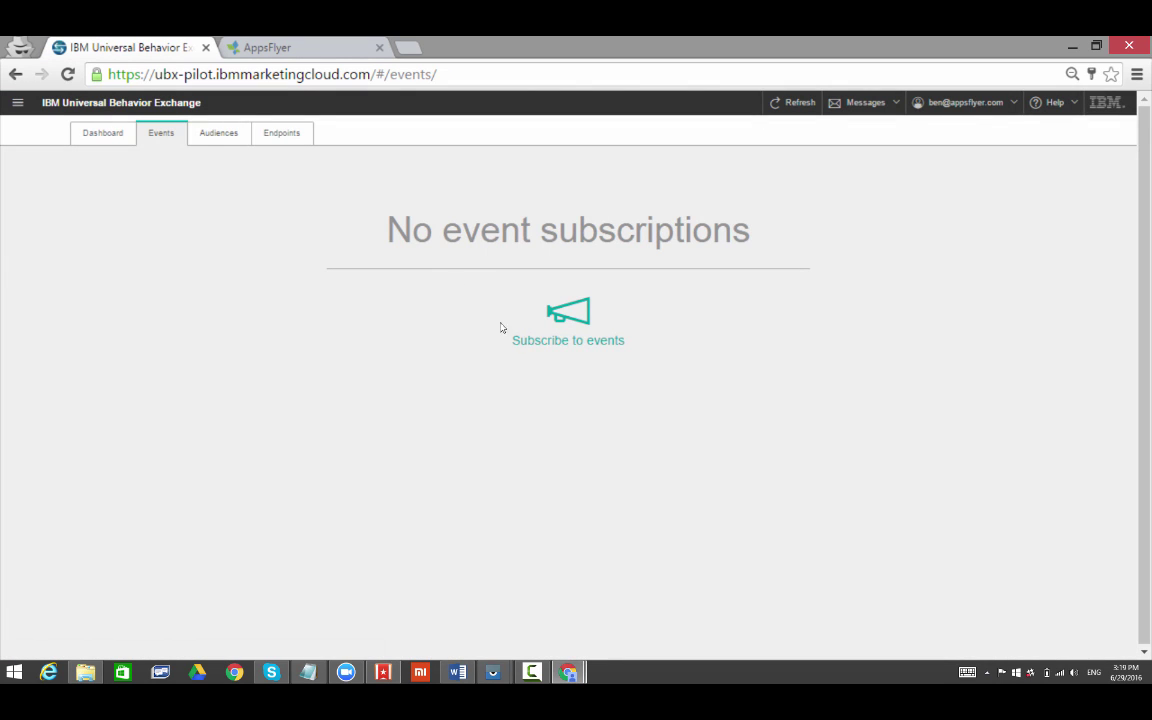
pyautogui.click(577, 338)
pyautogui.click(357, 196)
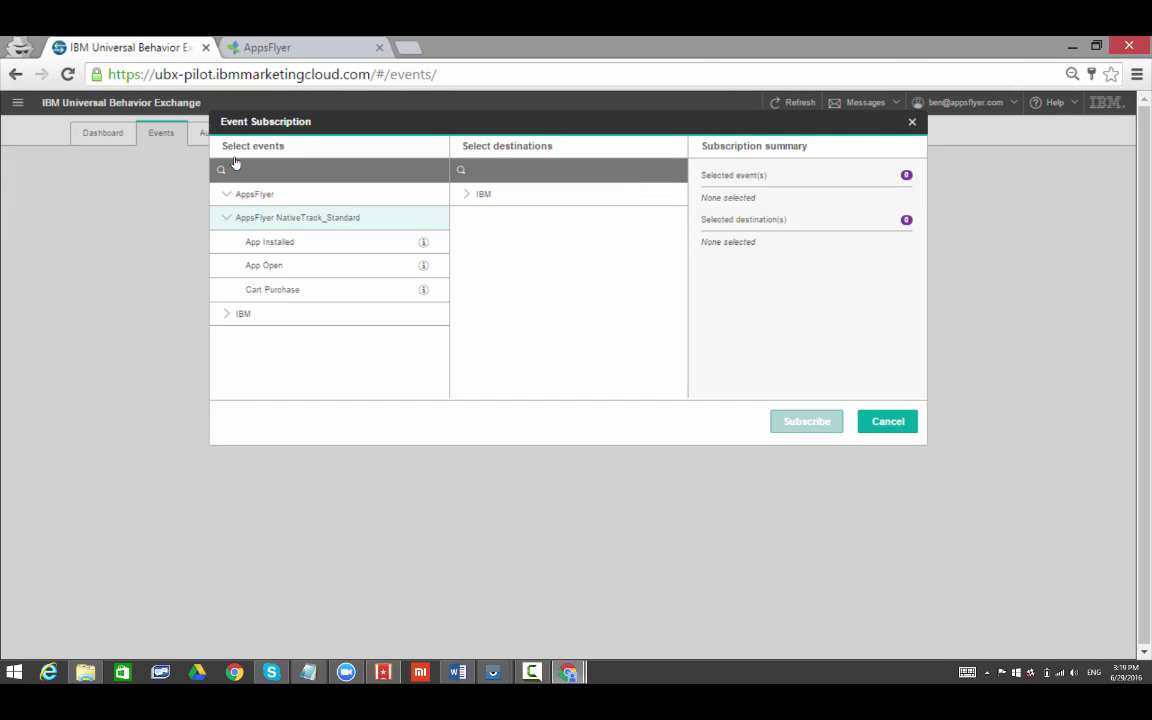
pyautogui.click(333, 243)
pyautogui.click(333, 266)
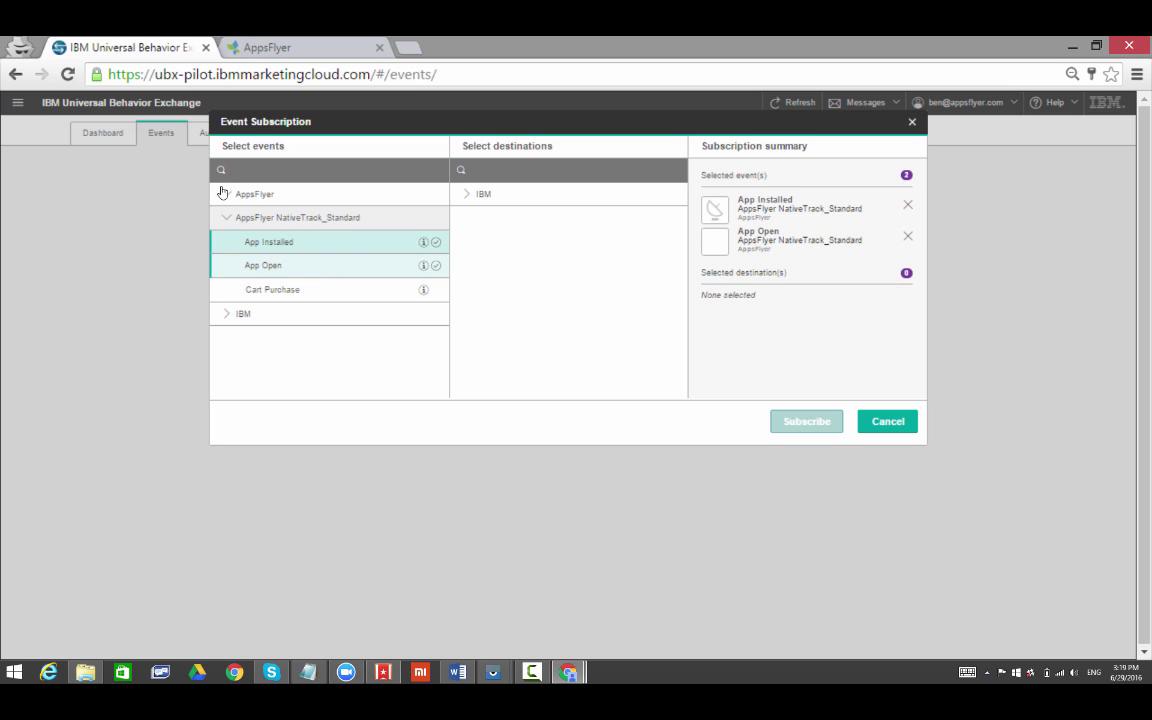
pyautogui.click(332, 289)
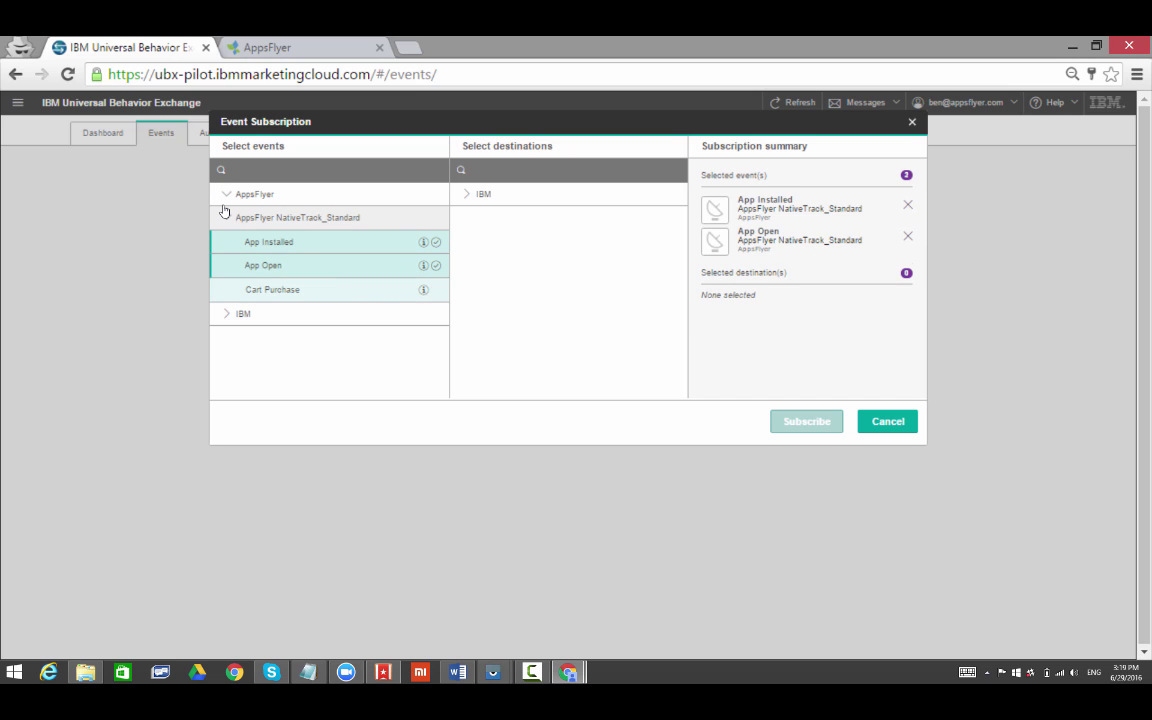
# Choose Shared JA Listener and Test Drive: Destination as the IBM destinations, then submit the subscription and accept the caution
pyautogui.click(479, 196)
pyautogui.click(484, 218)
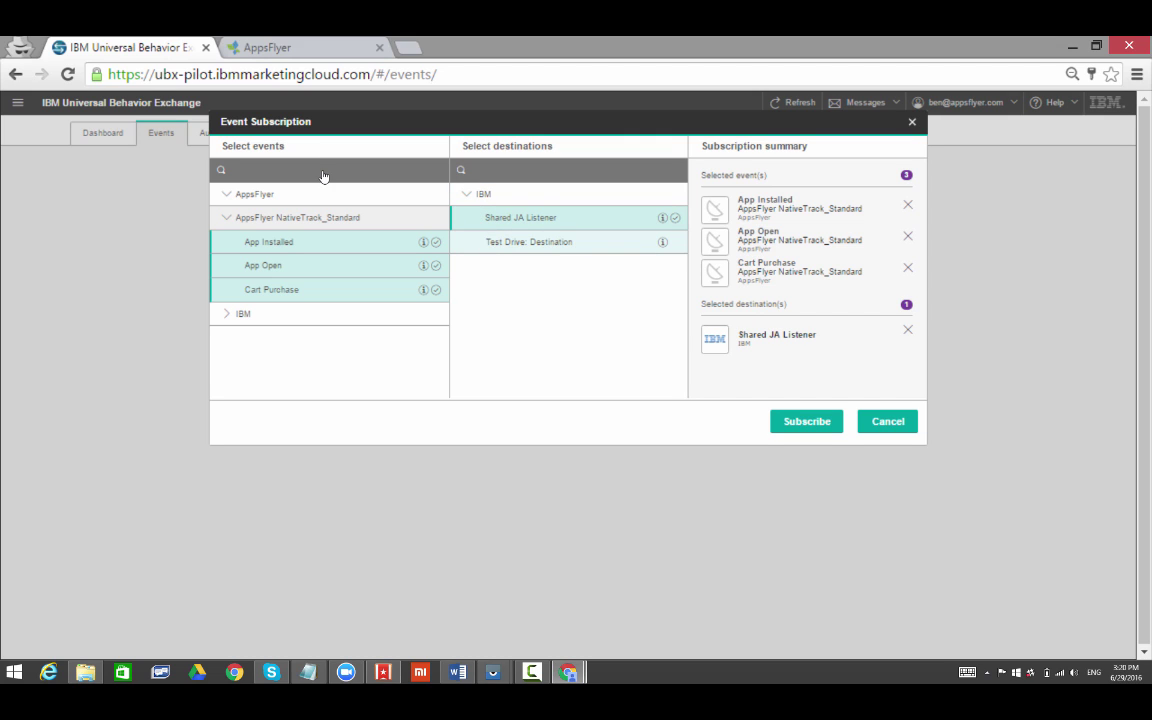
pyautogui.click(485, 242)
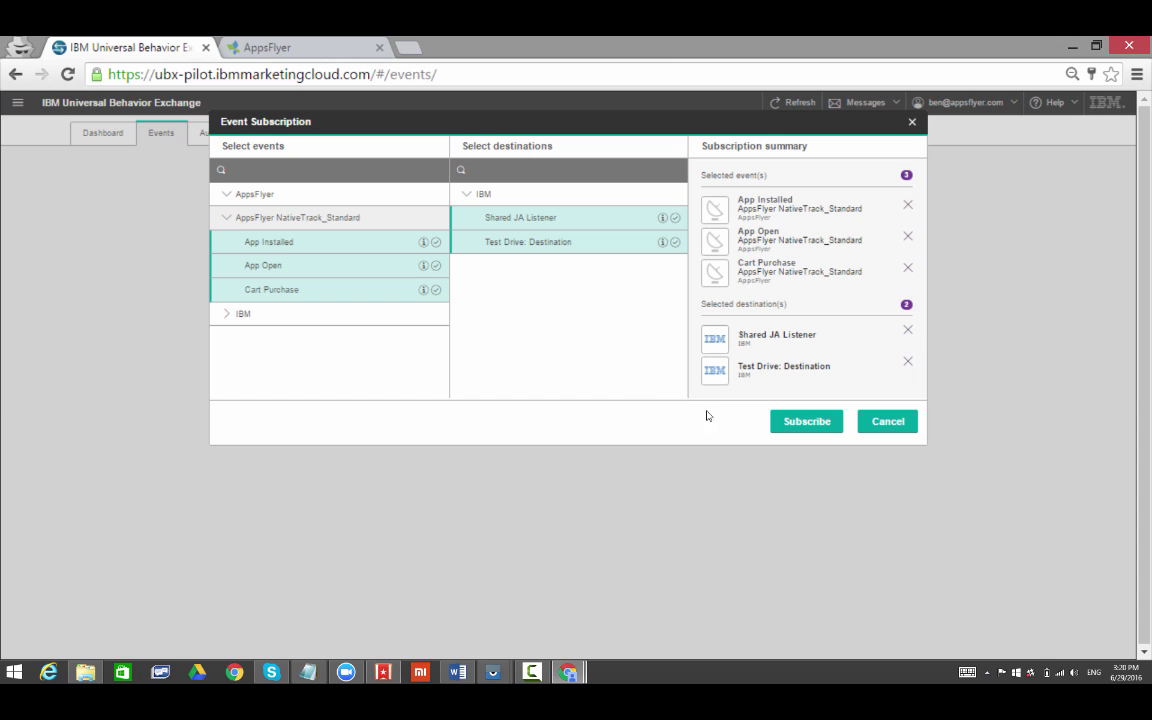
pyautogui.click(792, 430)
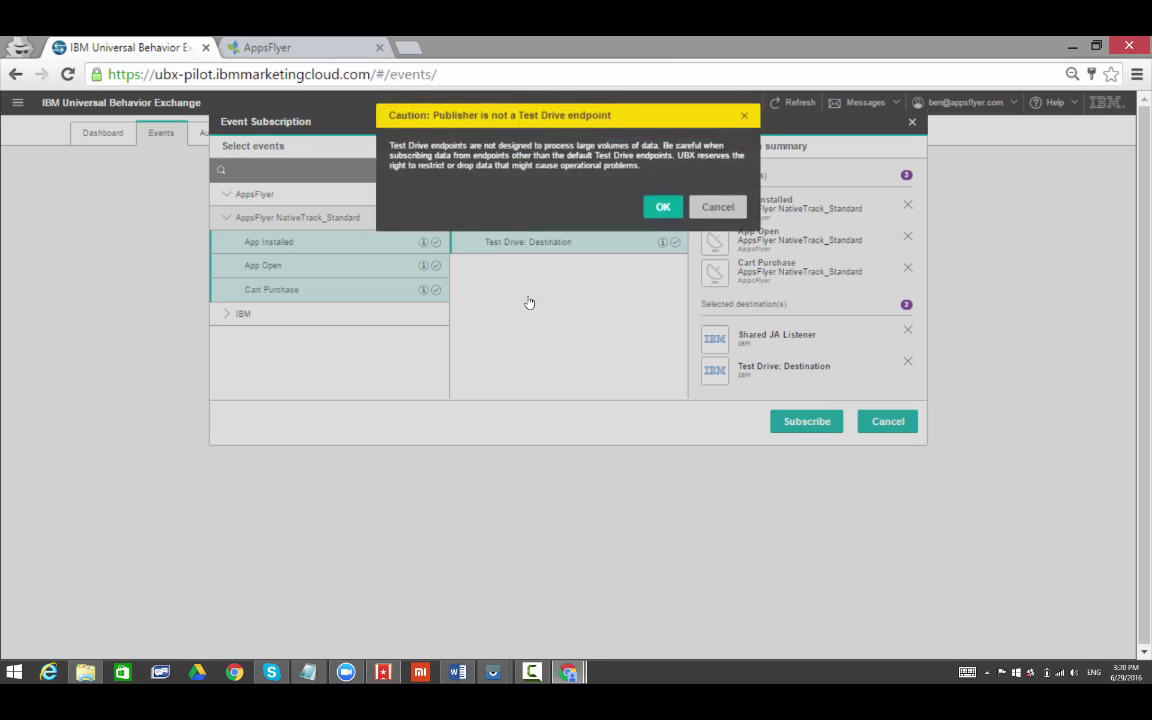
pyautogui.click(665, 216)
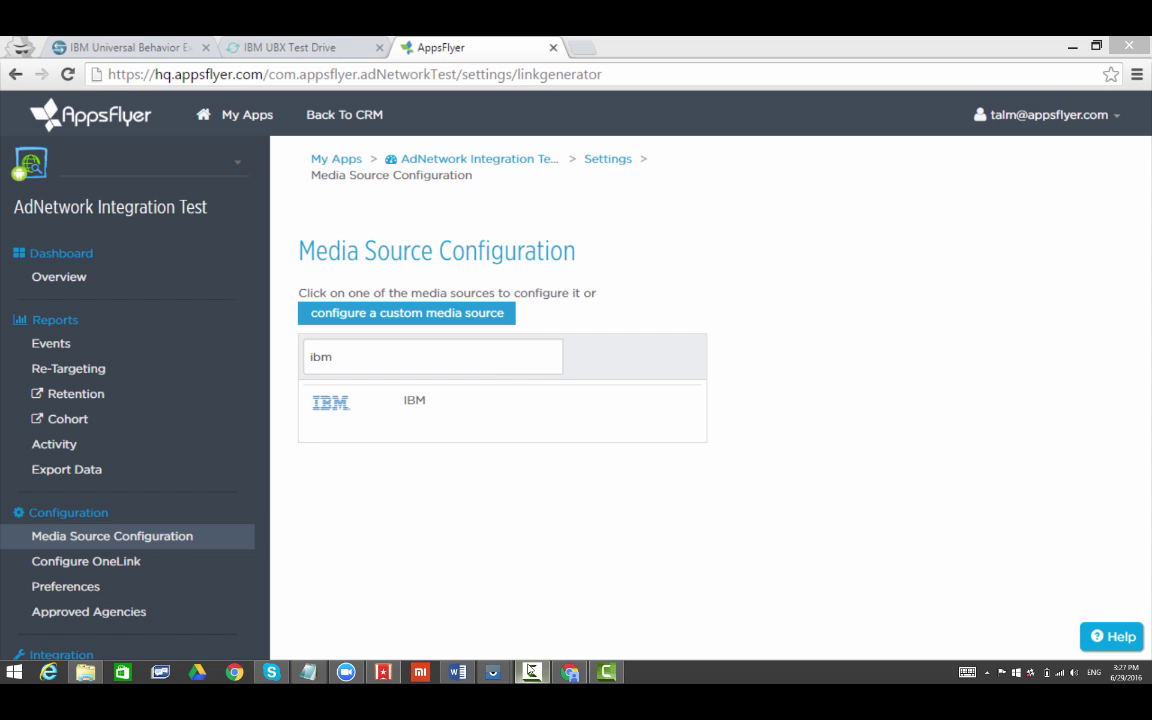
# Switch to the Vysor window that mirrors the phone's home screen
pyautogui.moveTo(490, 676)
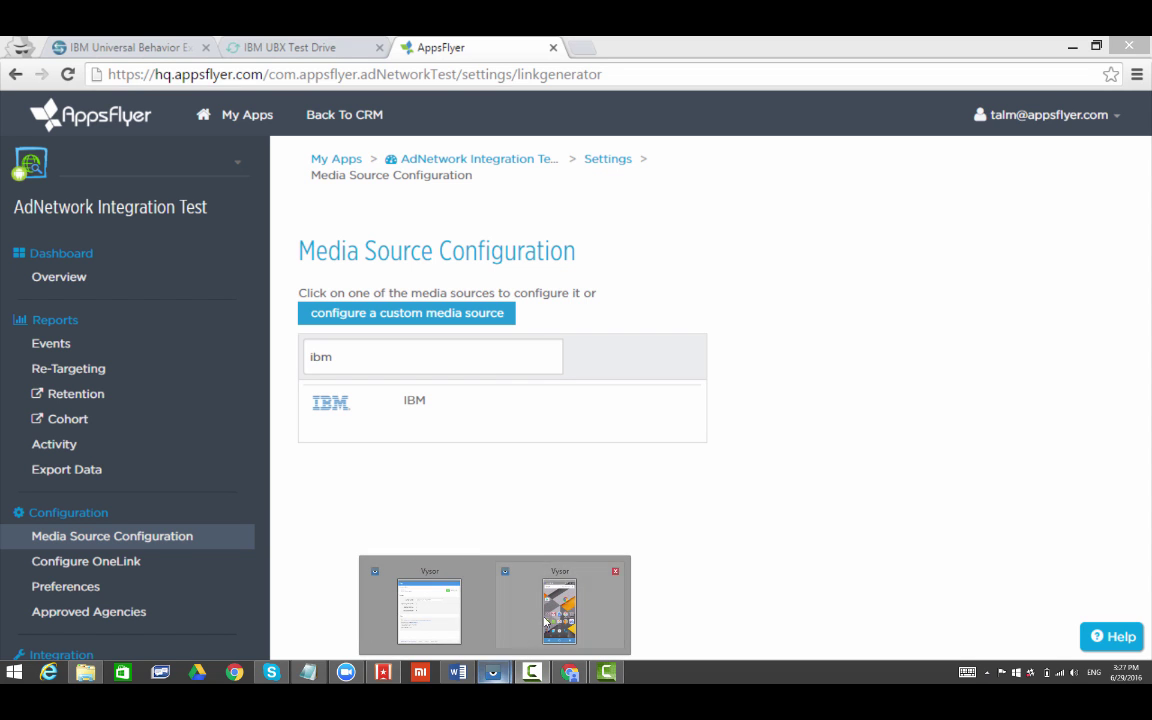
pyautogui.click(546, 615)
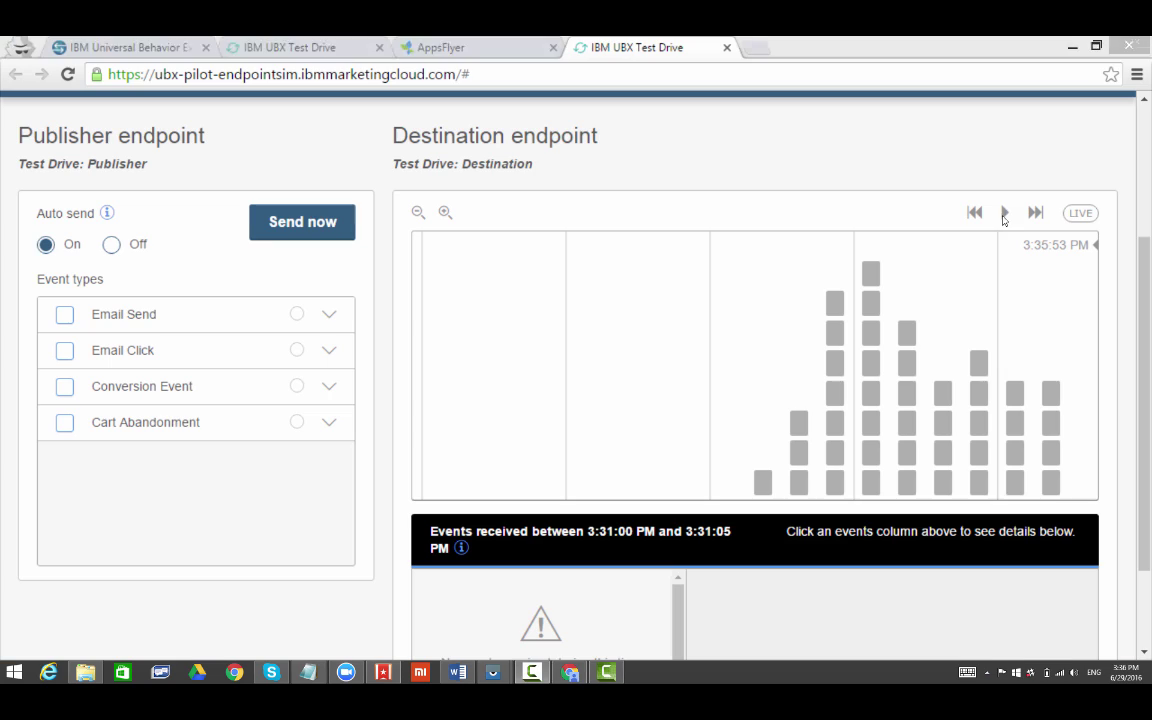
# Resume playback of the Test Drive: Destination event timeline in IBM UBX Test Drive
pyautogui.click(1004, 213)
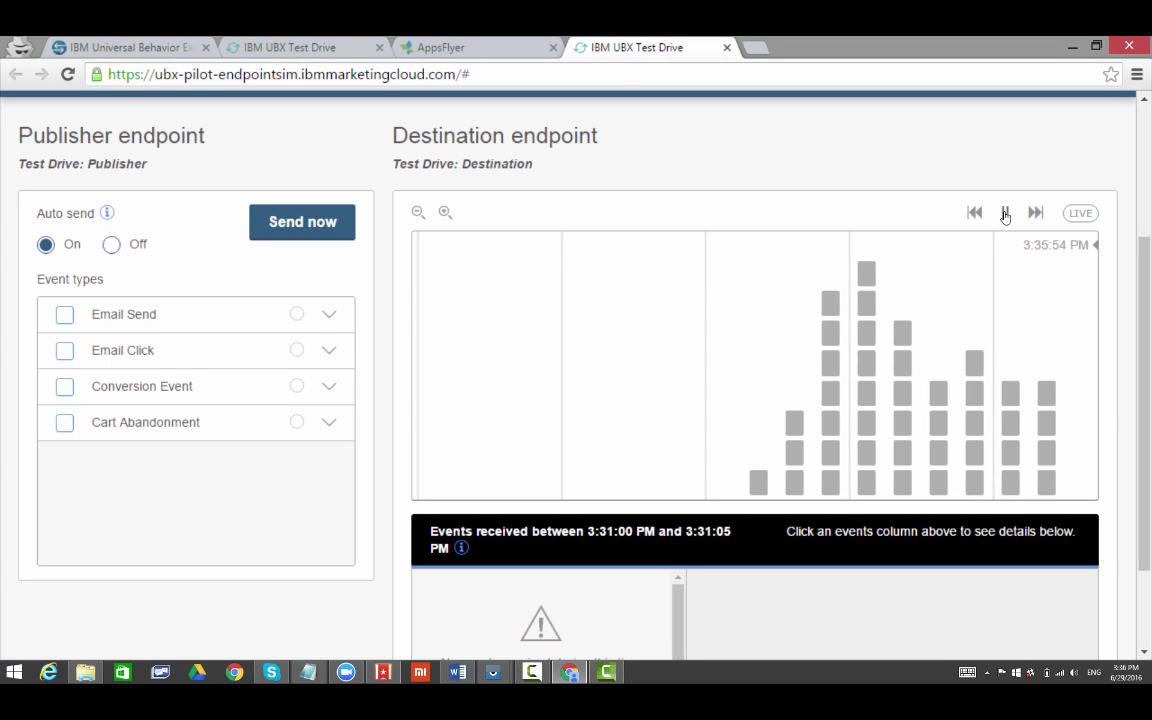